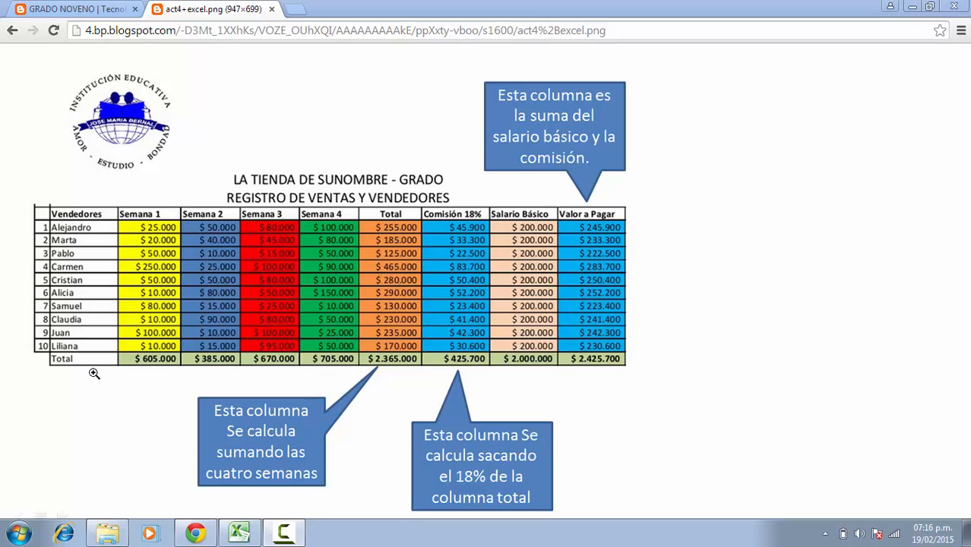
Switch to the spreadsheet and enter the headers No. in B5 and Vendedores in C5.
click(241, 535)
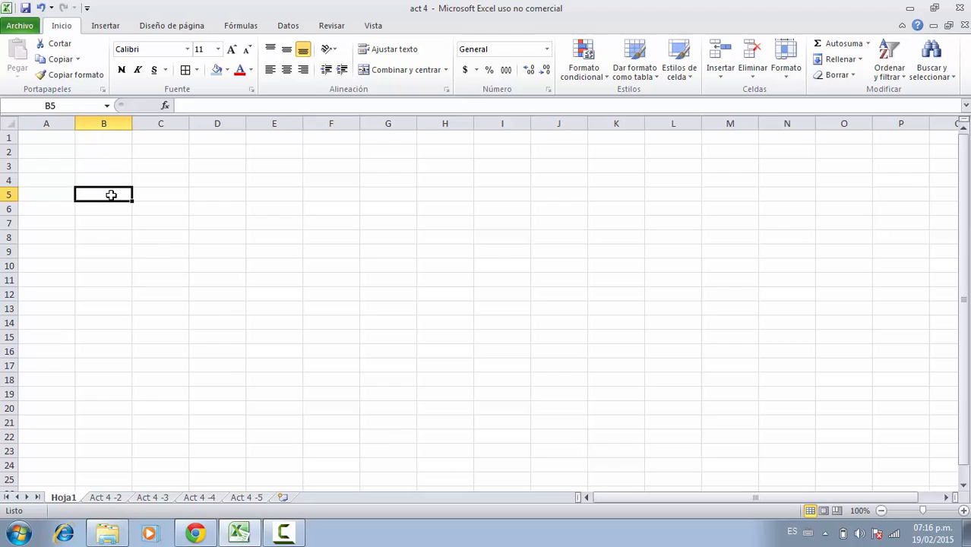
text(No.)
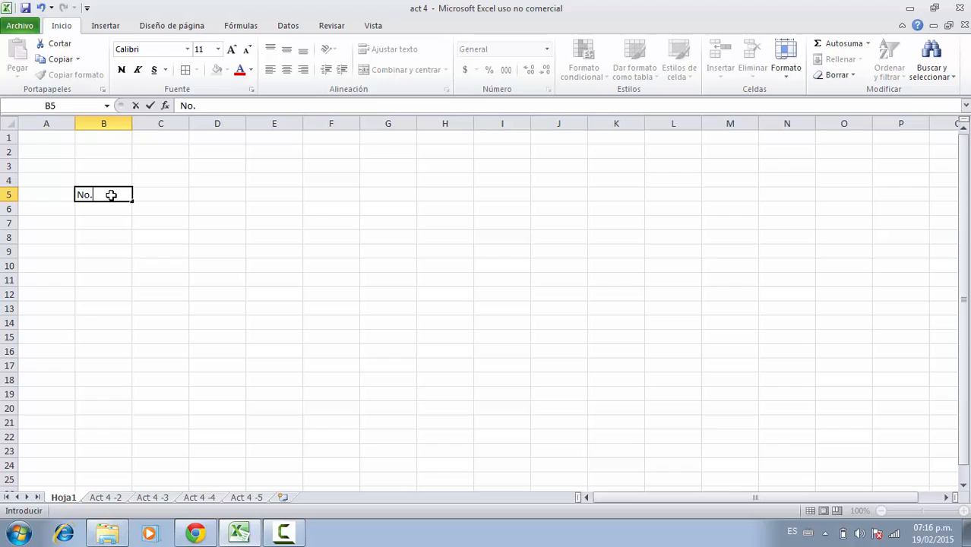
key(Return)
click(157, 195)
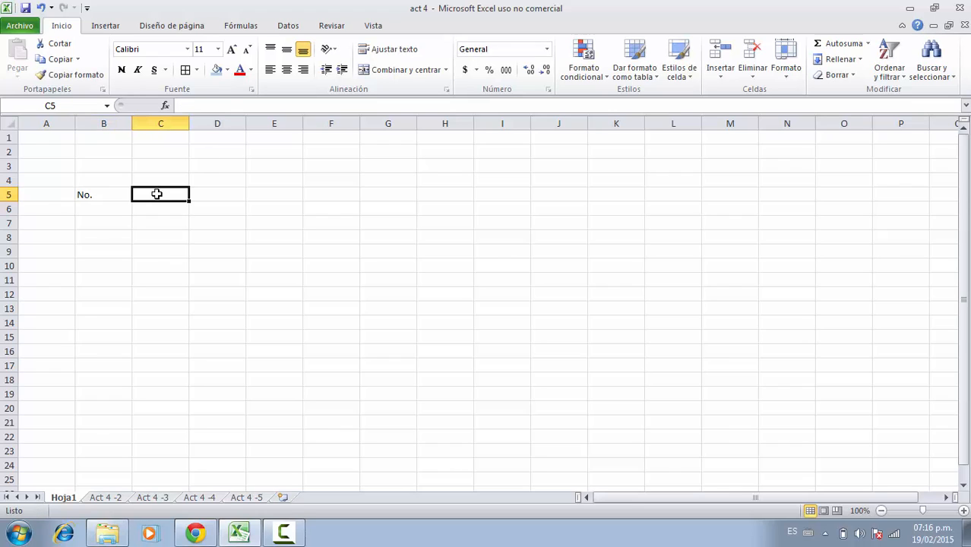
text(Vendedo)
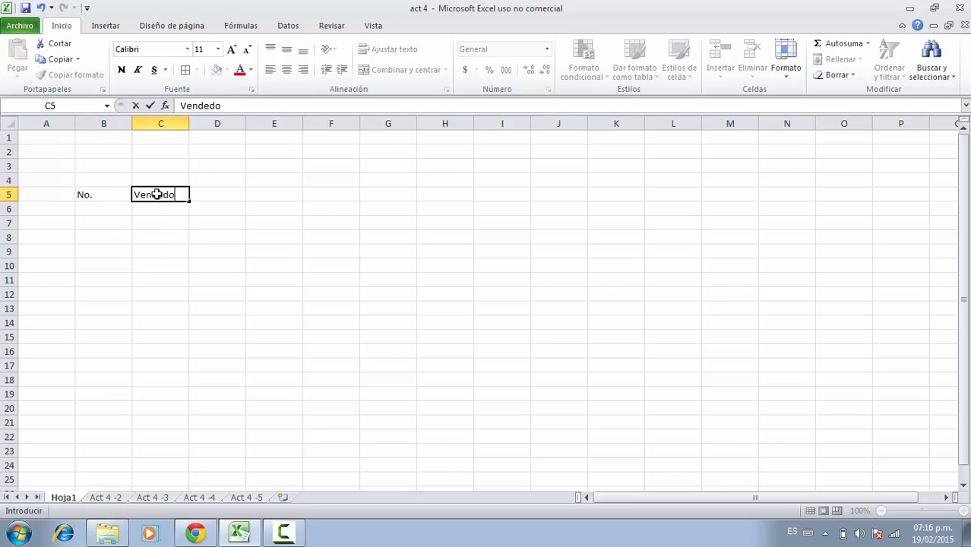
text(res)
key(Return)
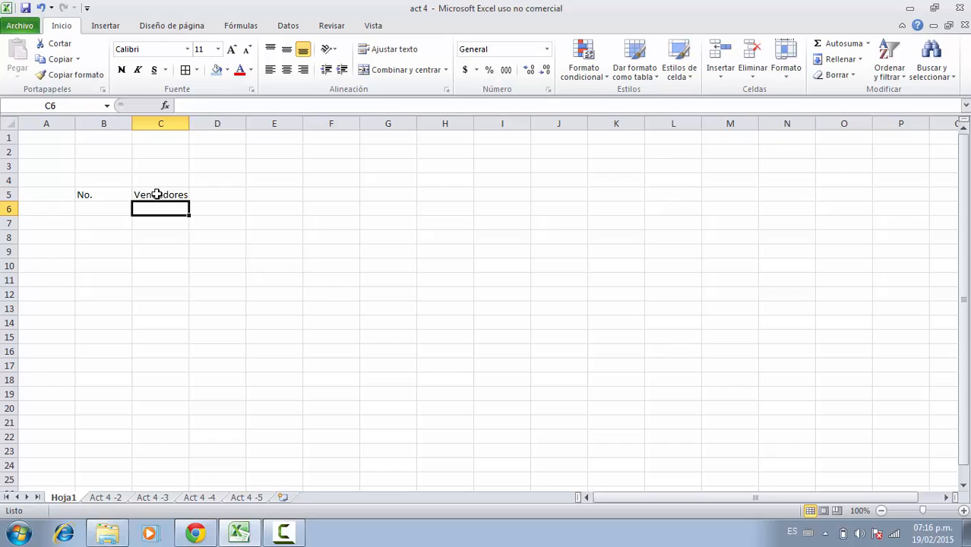
Enter the header Semana 1 in D5.
key(Up)
key(Right)
text(Se)
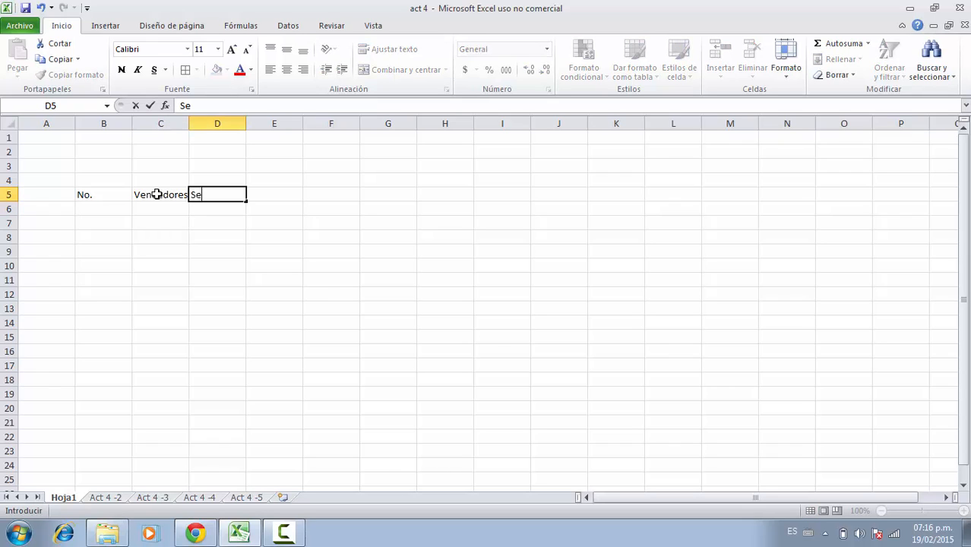
text(mana 1)
key(Return)
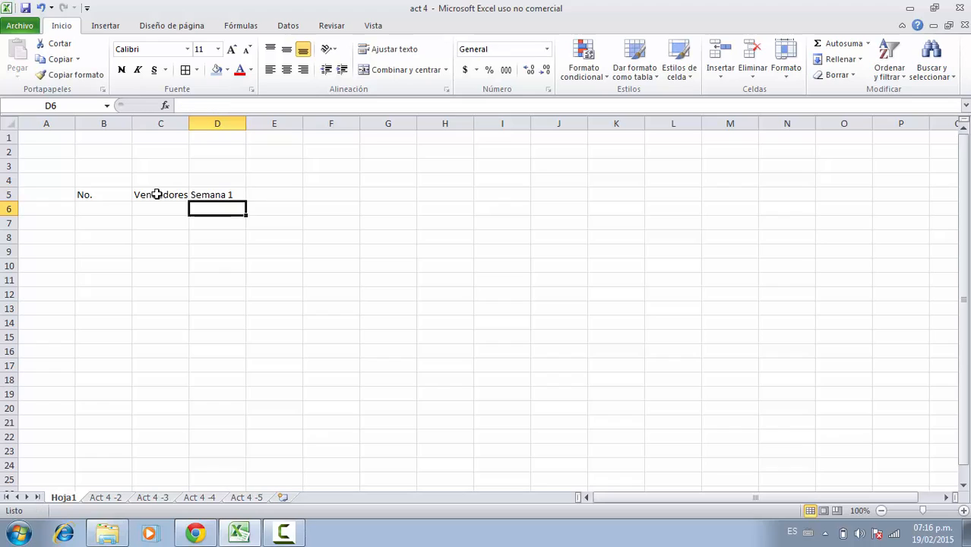
Fill the Semana 1 header across to G5 to create Semana 2 through Semana 4.
click(219, 191)
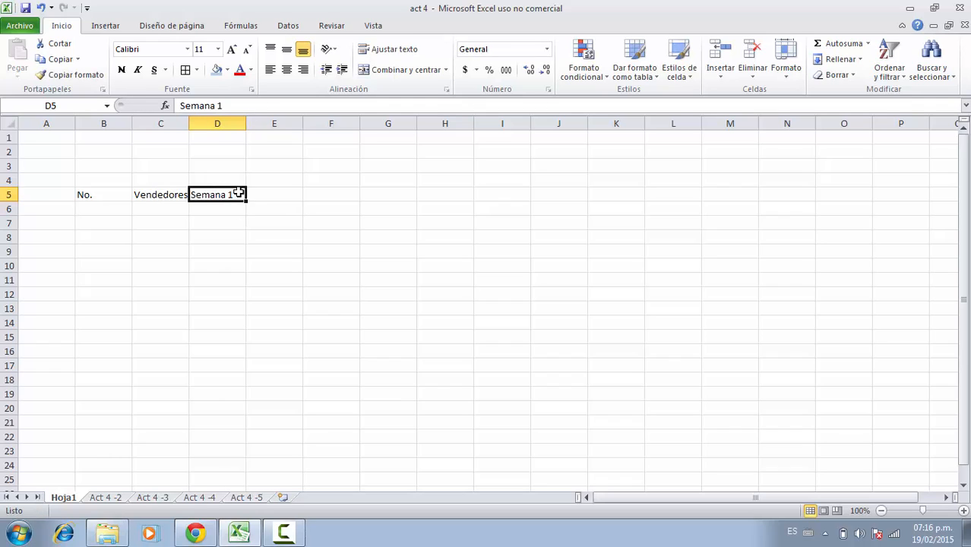
drag(245, 199, 395, 196)
click(439, 195)
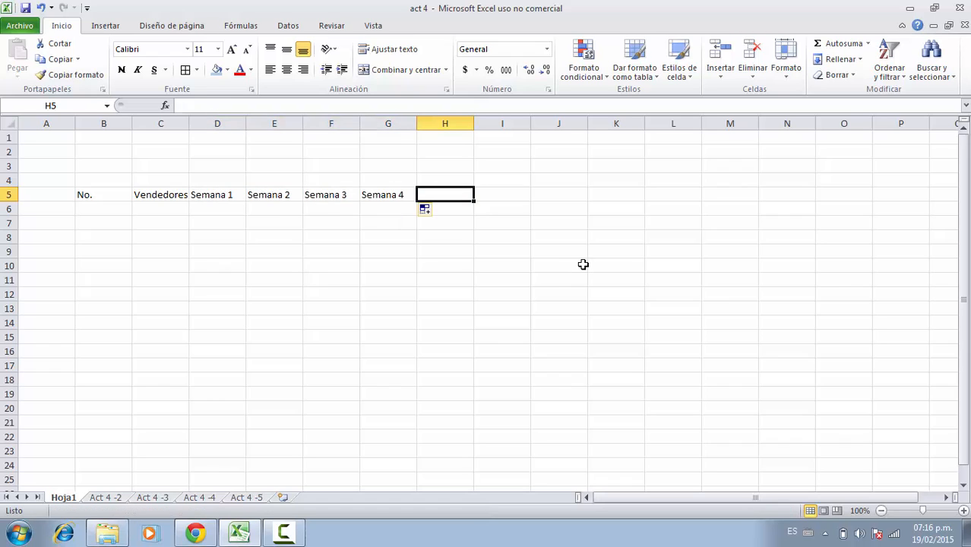
Enter the headers Total in H5 and Comisiòn 18% in I5.
text(Total)
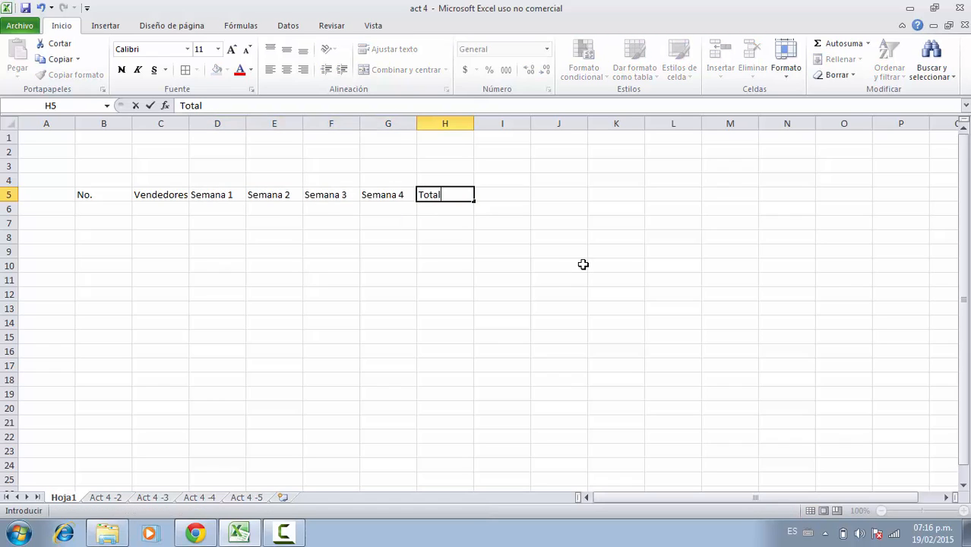
key(Tab)
text(Com)
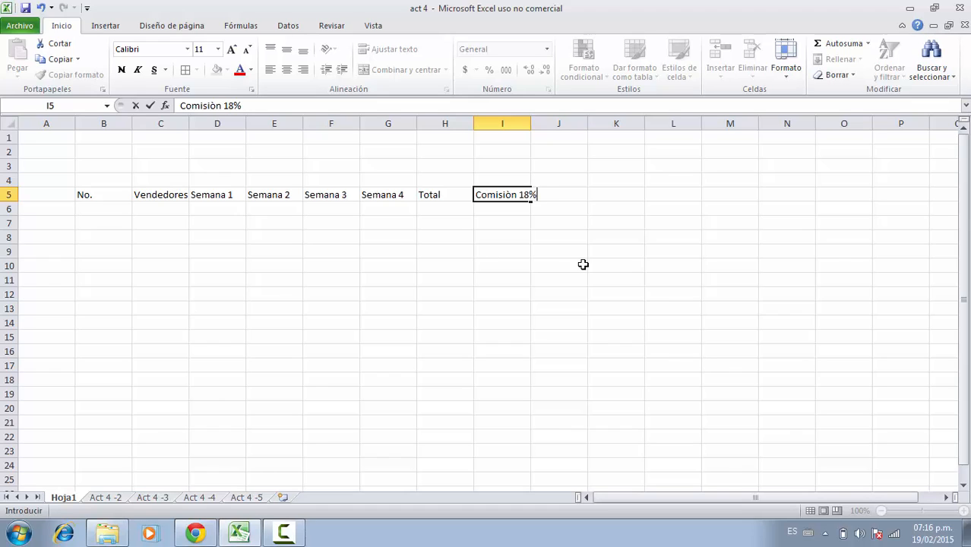
key(Return)
key(Up)
key(Right)
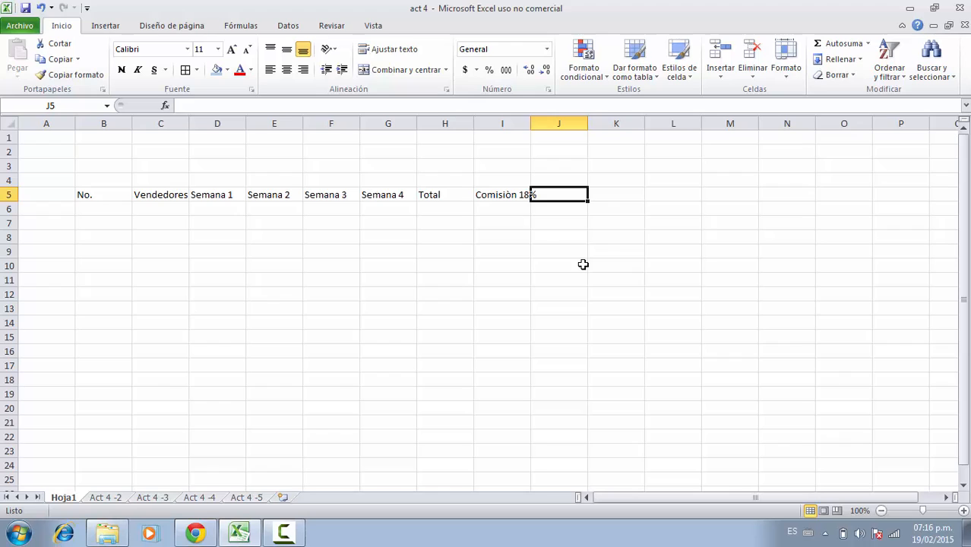
Enter the headers Salario Basico in J5 and Valor a pagar in K5.
text(Salario B)
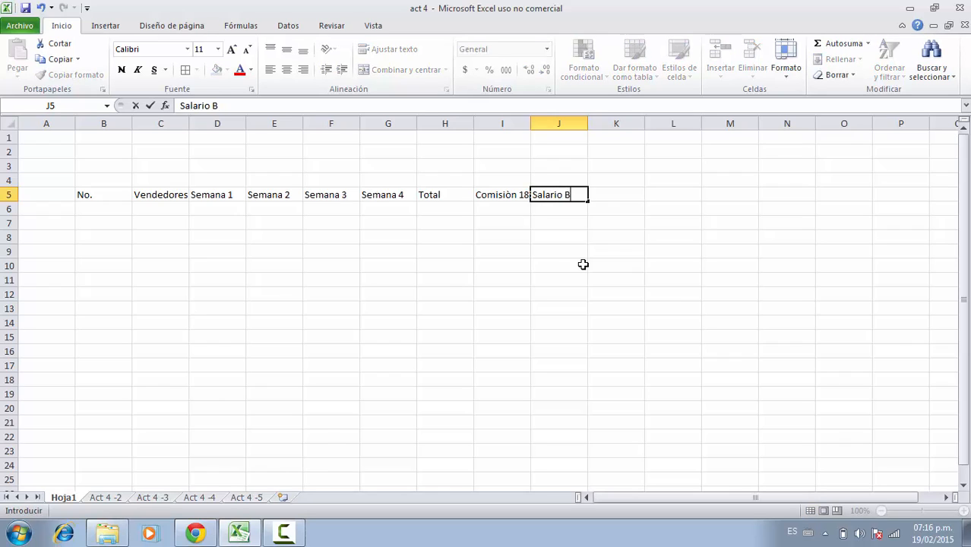
text(asico)
key(Return)
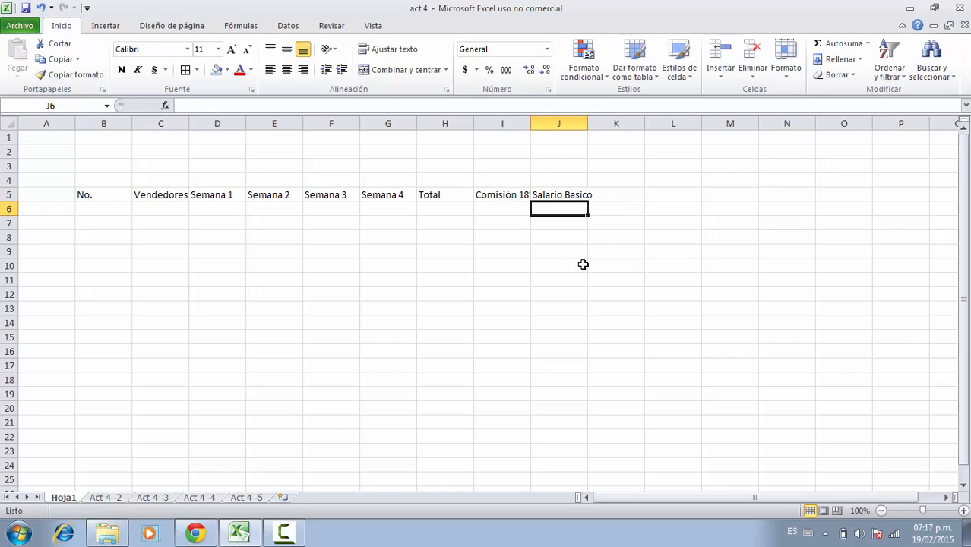
key(Up)
key(Right)
text(Valor)
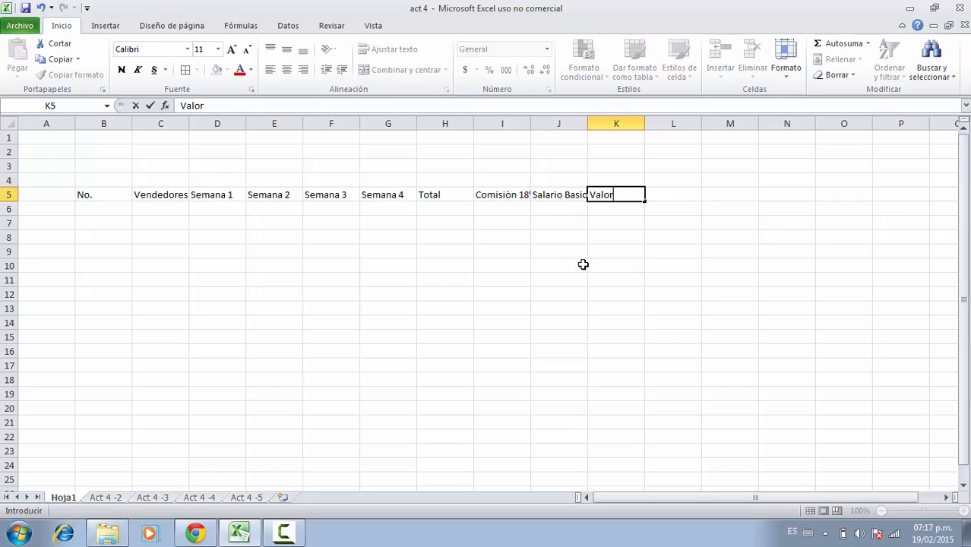
text( a pagar)
key(Return)
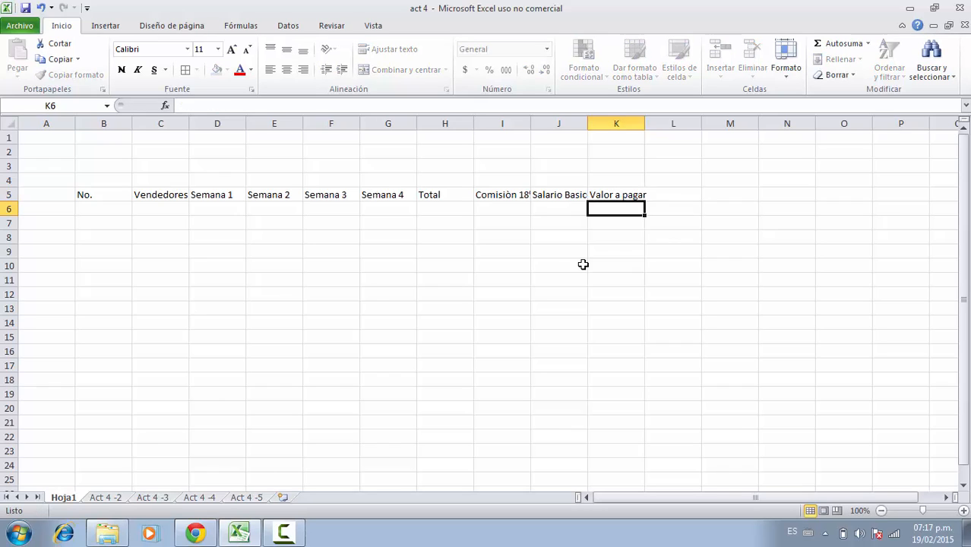
Widen columns C through K so the headers fit.
click(166, 196)
drag(163, 126, 614, 135)
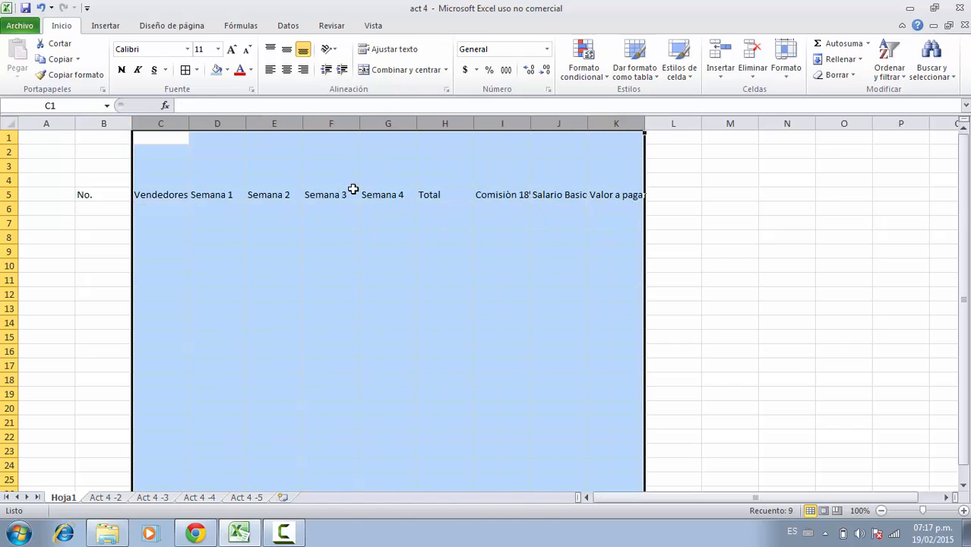
drag(189, 125, 219, 124)
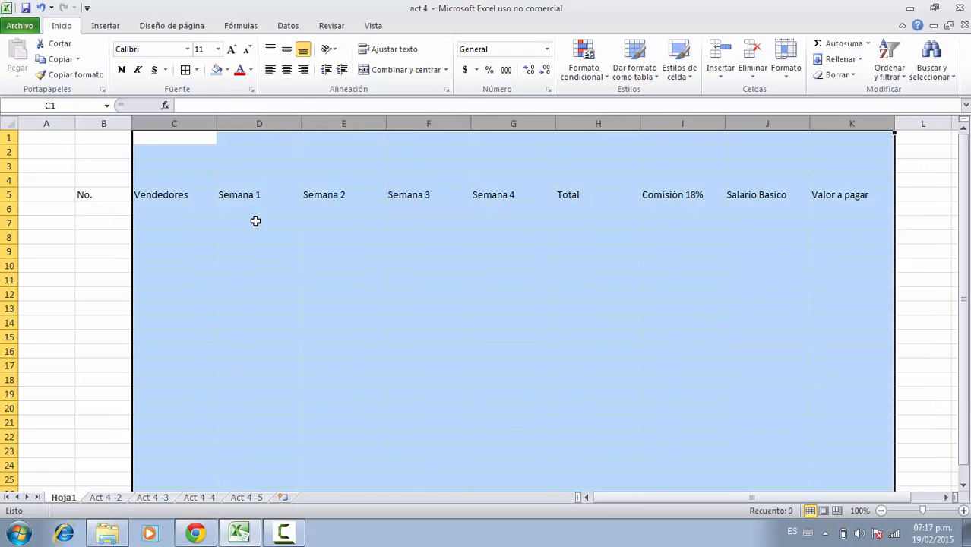
click(220, 220)
Format the header row B5:K5 with centered text, a blue fill and cell borders.
drag(107, 195, 791, 197)
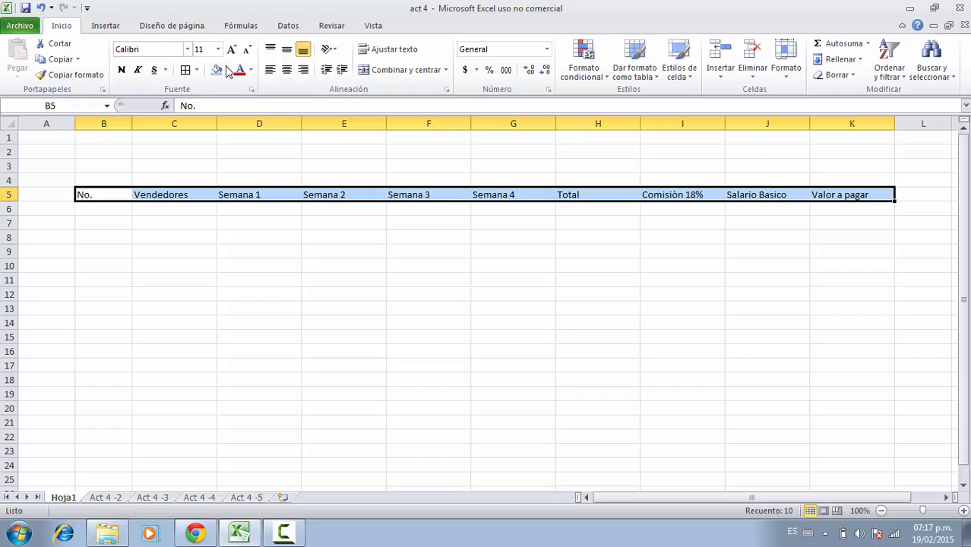
click(287, 69)
click(227, 70)
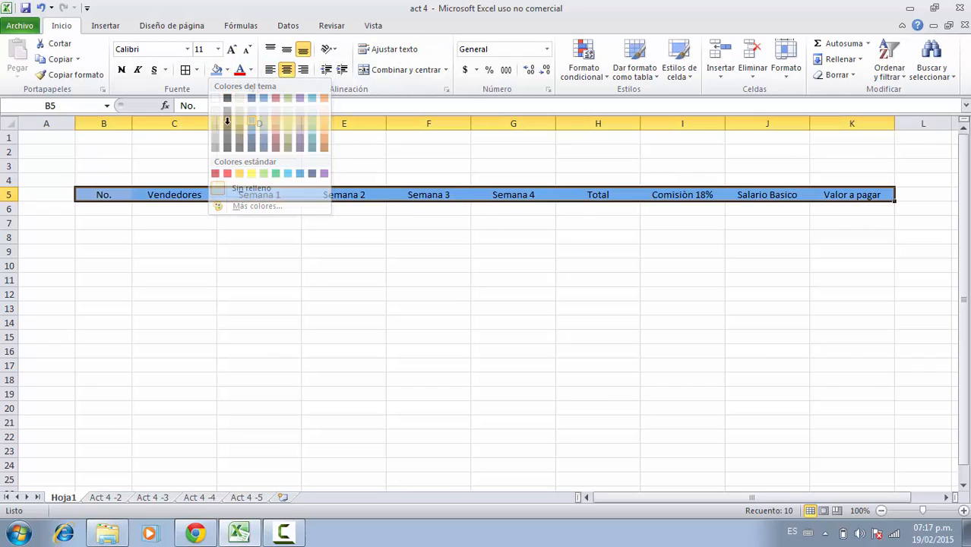
click(252, 129)
click(185, 70)
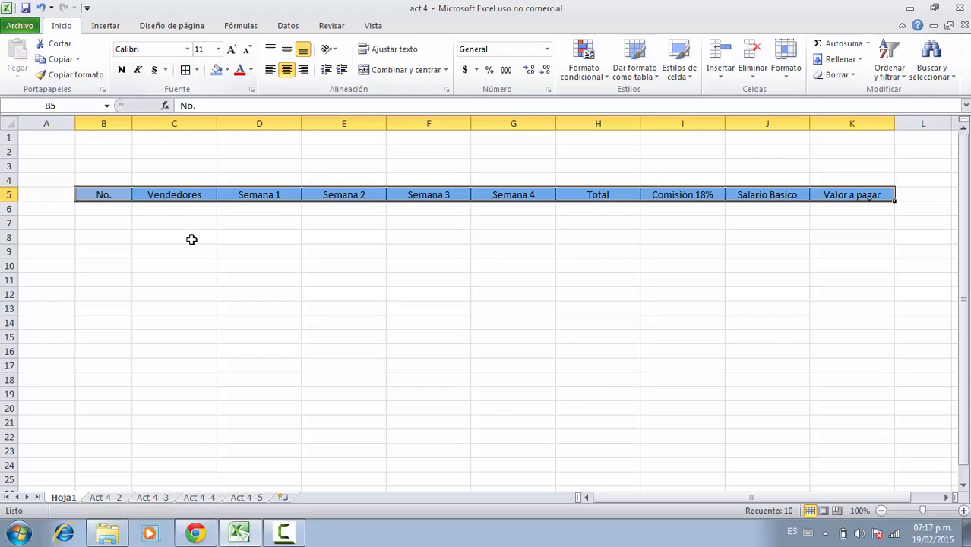
click(190, 238)
Number the rows 1 and 2 in B6:B7 and fill the series down to 10 in B15.
click(110, 211)
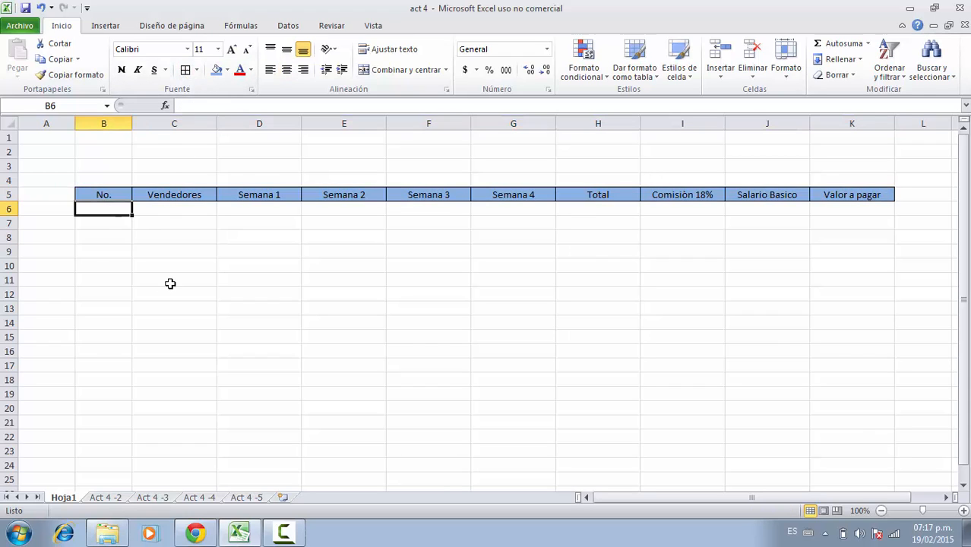
text(1)
key(Return)
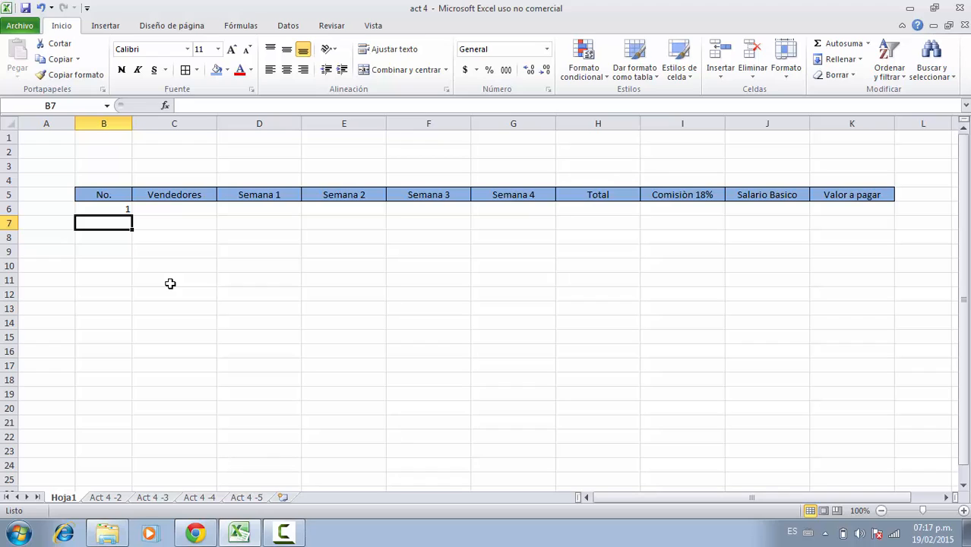
text(2)
key(Return)
drag(114, 212, 126, 337)
click(141, 250)
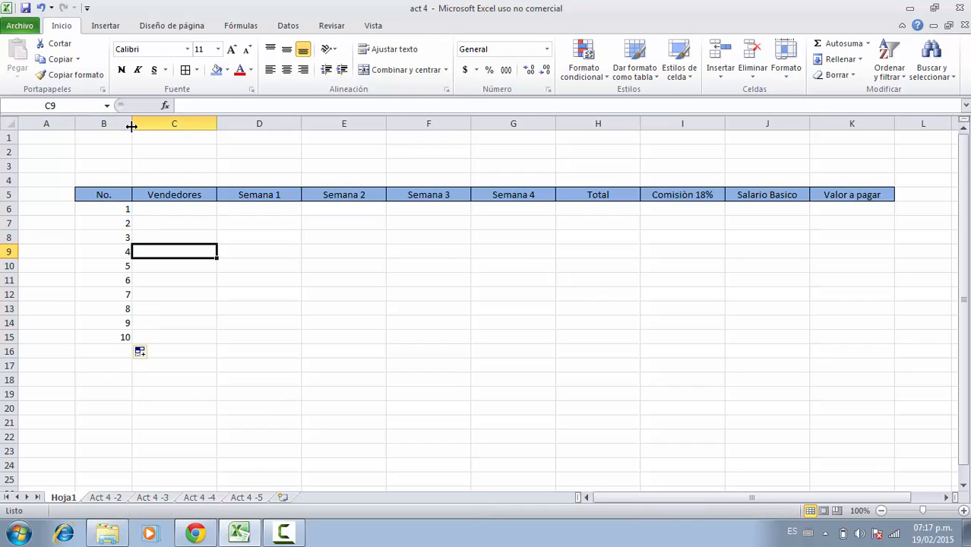
Narrow column B and center its contents.
drag(132, 124, 111, 128)
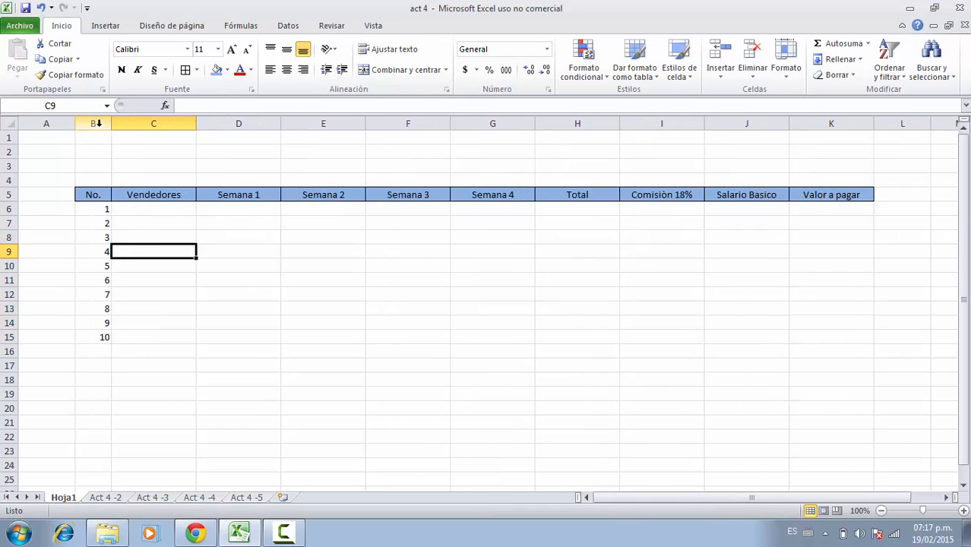
click(93, 124)
click(287, 70)
click(254, 359)
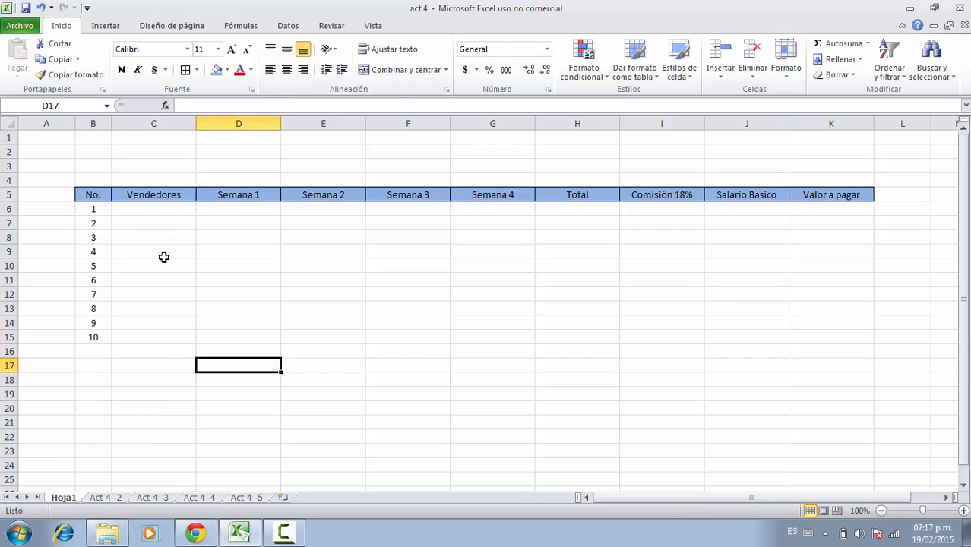
Enter the seller name Alejandro in C6.
click(152, 221)
click(150, 208)
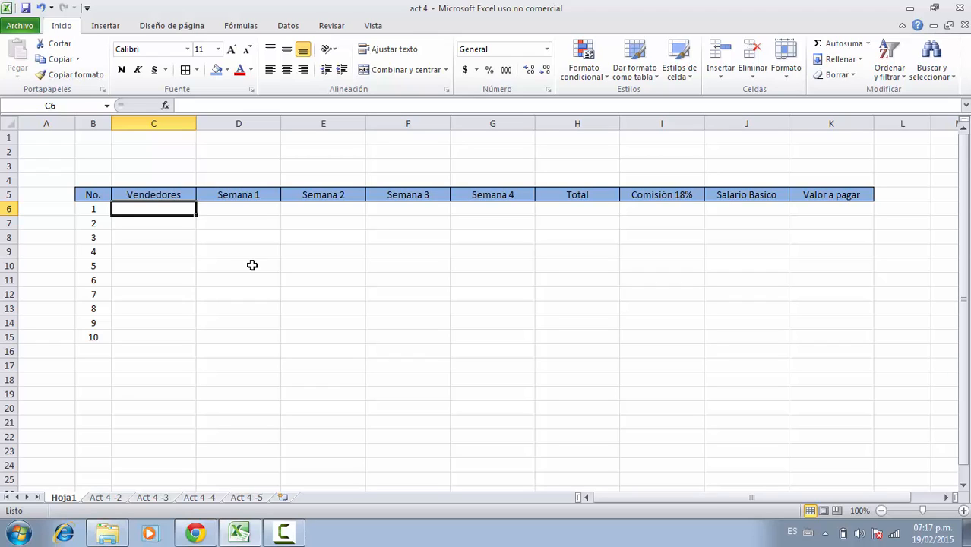
text(Aleja)
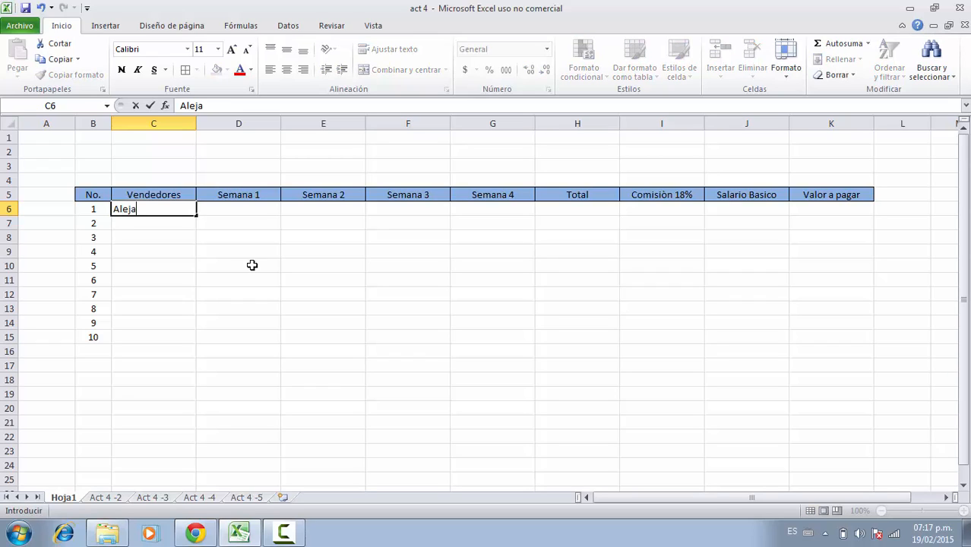
text(ndro)
key(Return)
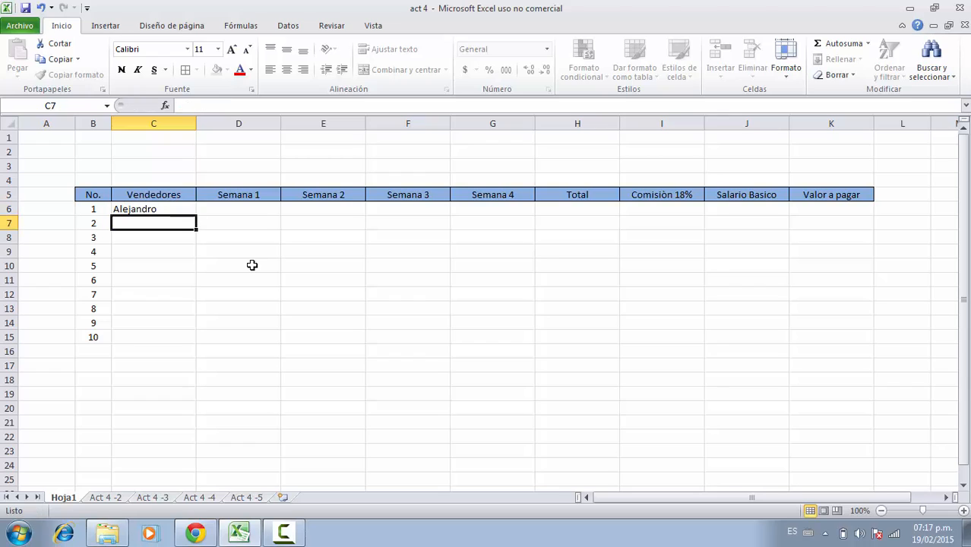
On the Act 4 -2 sheet, enter Alejandro's Semana1 sales of 25000 in D6, checking the reference image.
click(105, 499)
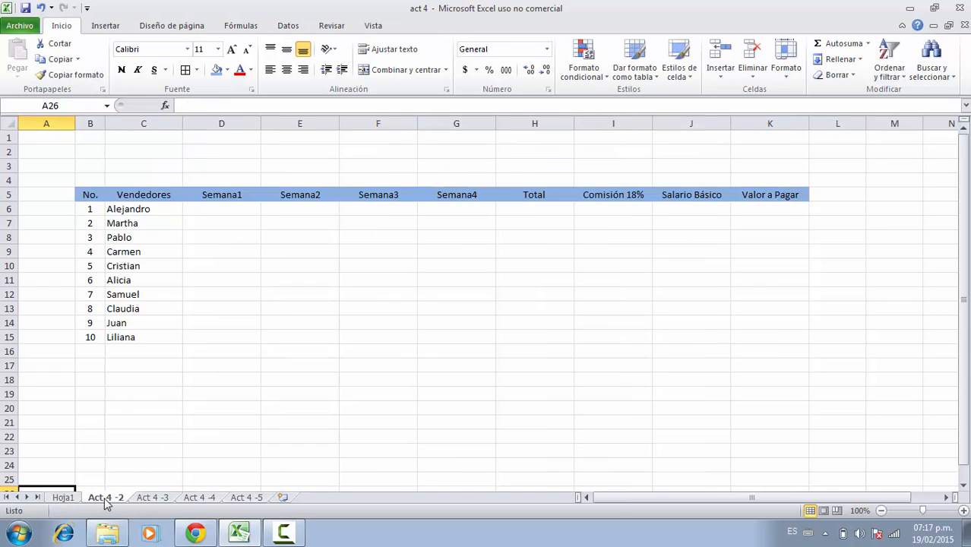
click(149, 225)
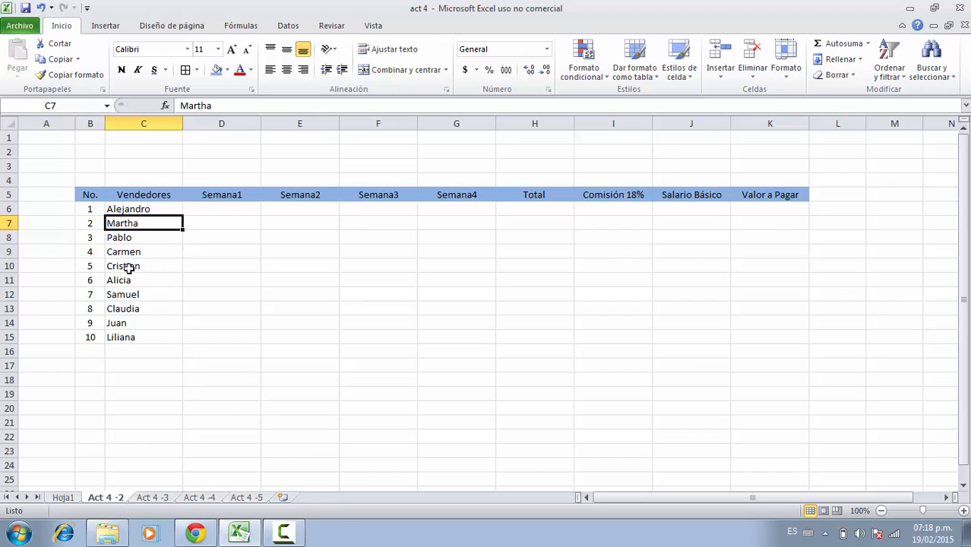
click(207, 212)
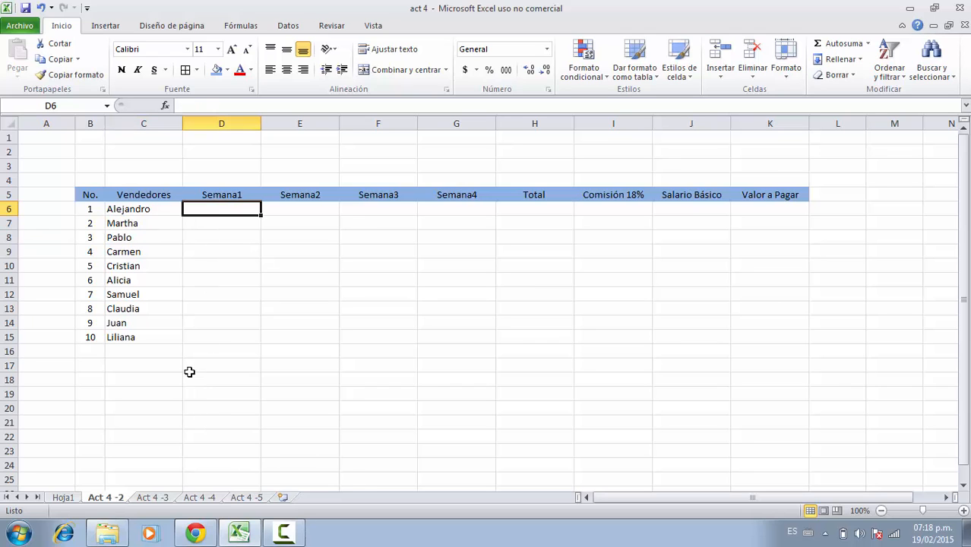
click(196, 535)
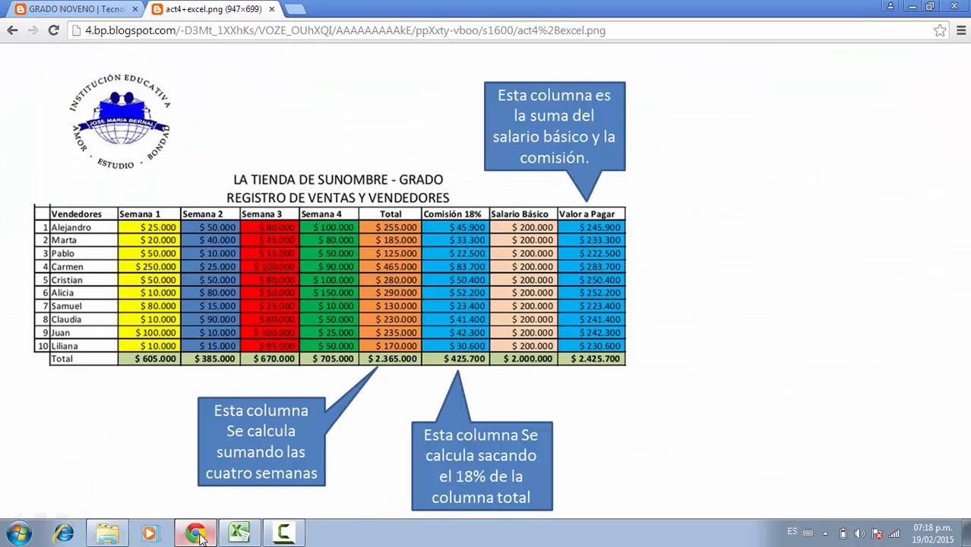
key(alt+Tab)
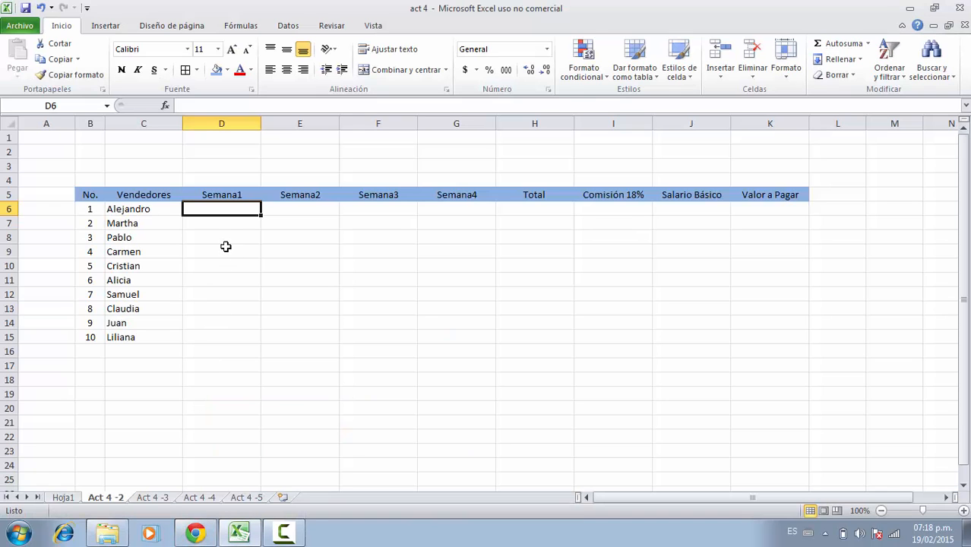
text(25000)
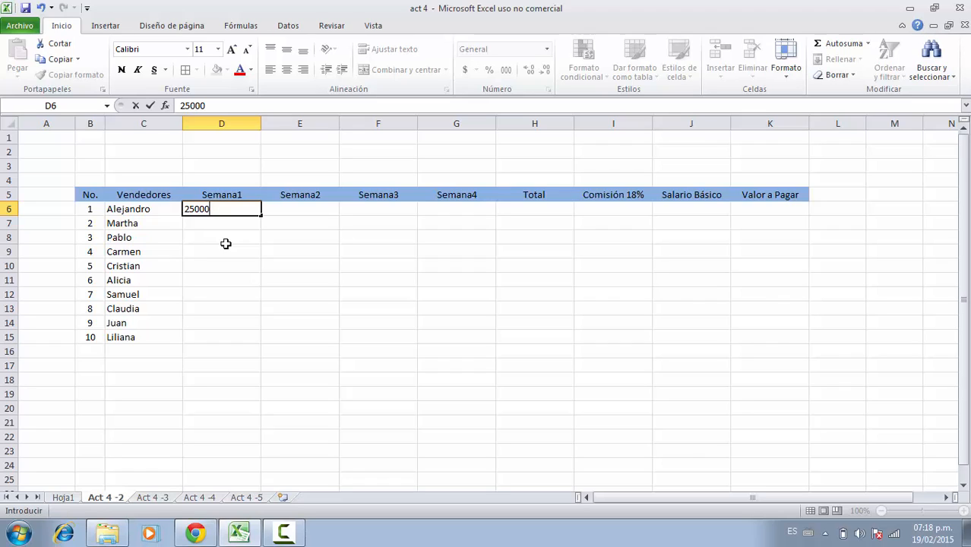
key(Return)
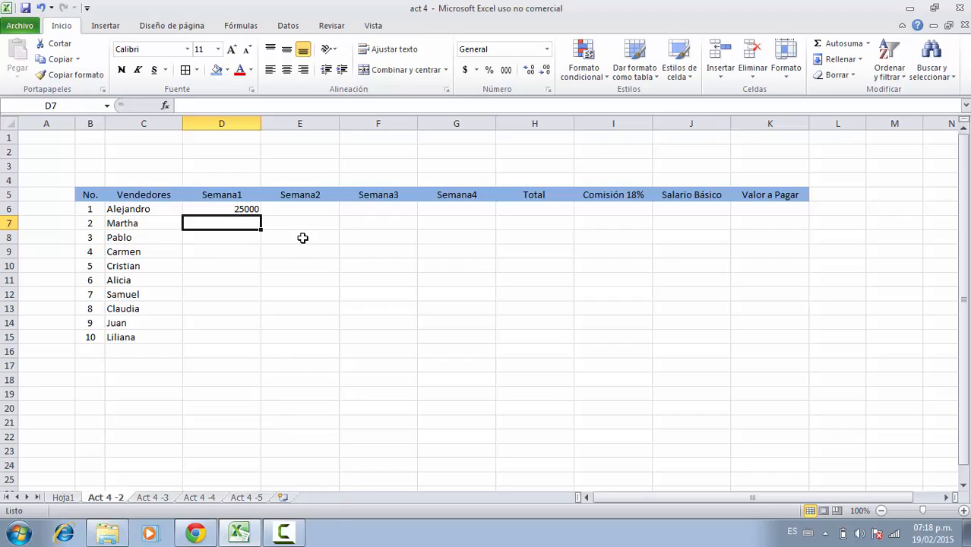
On the Act 4 -4 sheet, sum Alejandro's four weekly sales into the Total cell H6 with AutoSum.
click(240, 209)
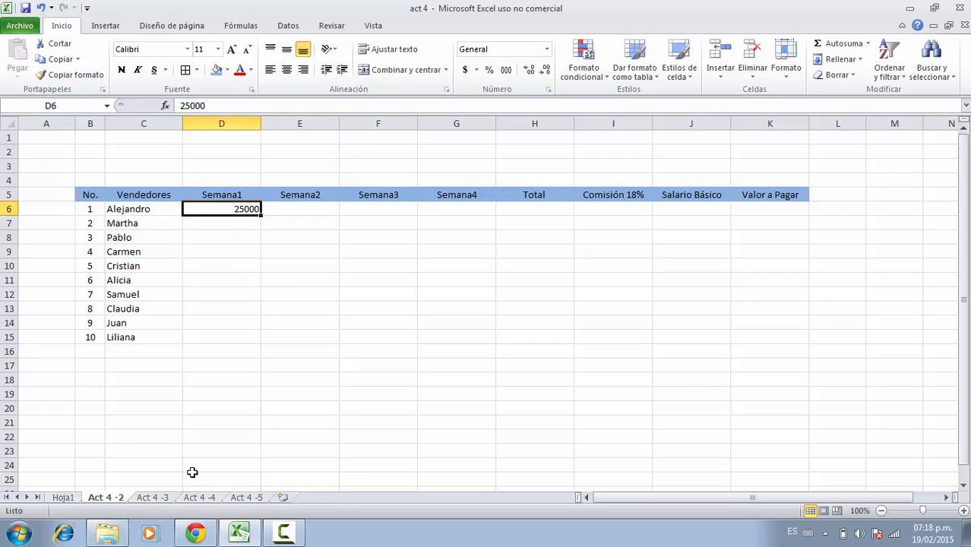
click(195, 534)
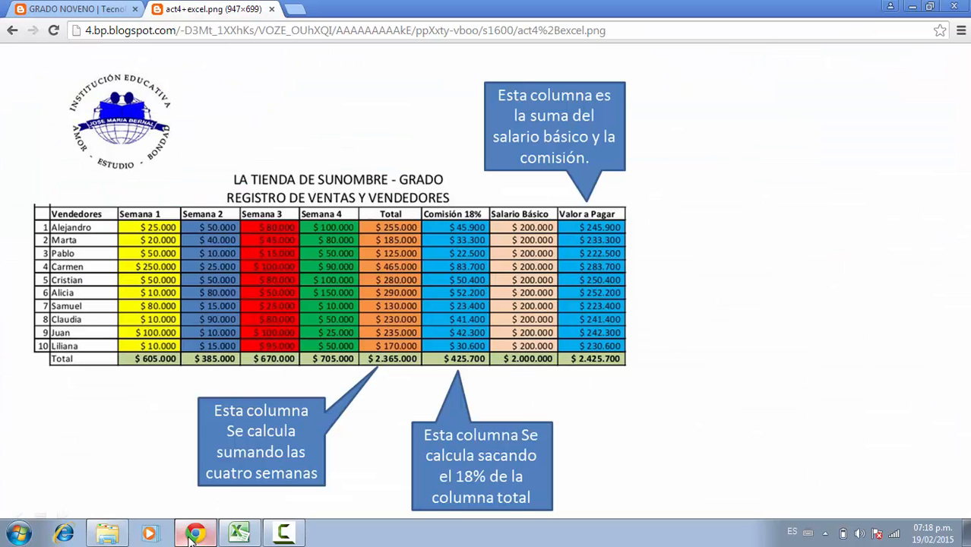
click(193, 534)
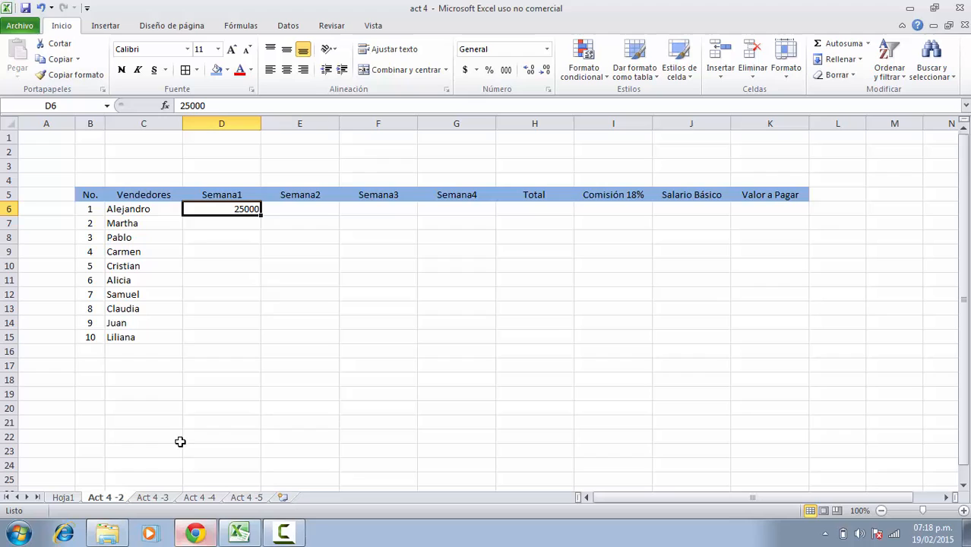
click(152, 498)
click(197, 498)
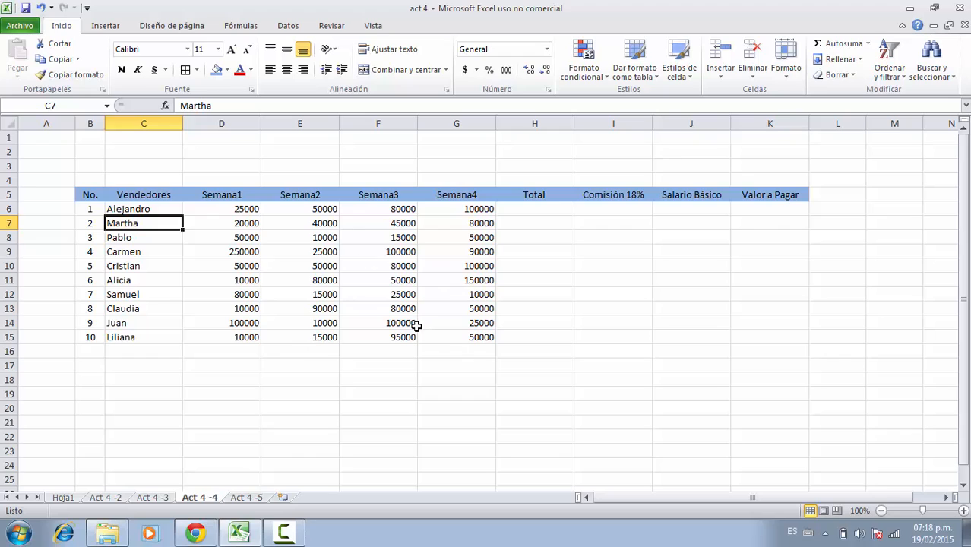
click(441, 341)
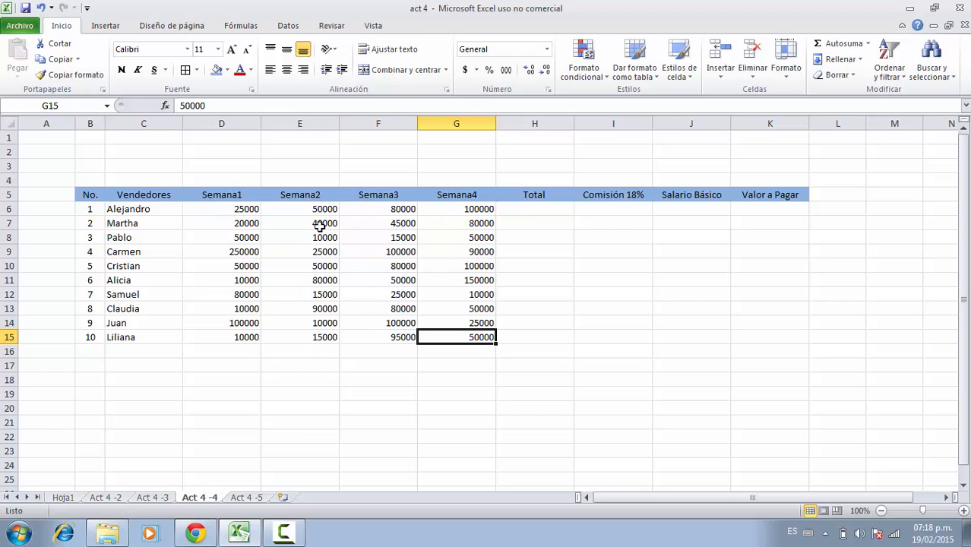
click(556, 194)
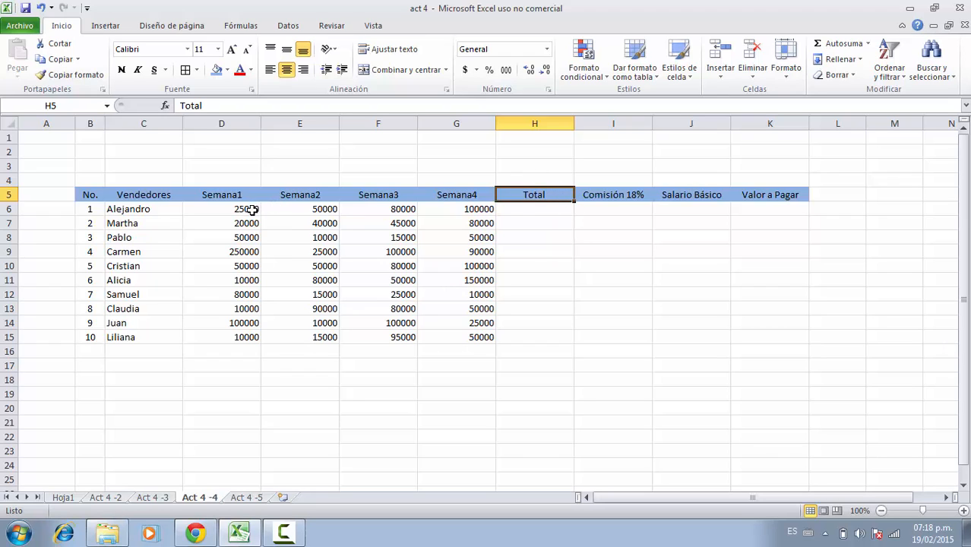
drag(247, 212, 518, 213)
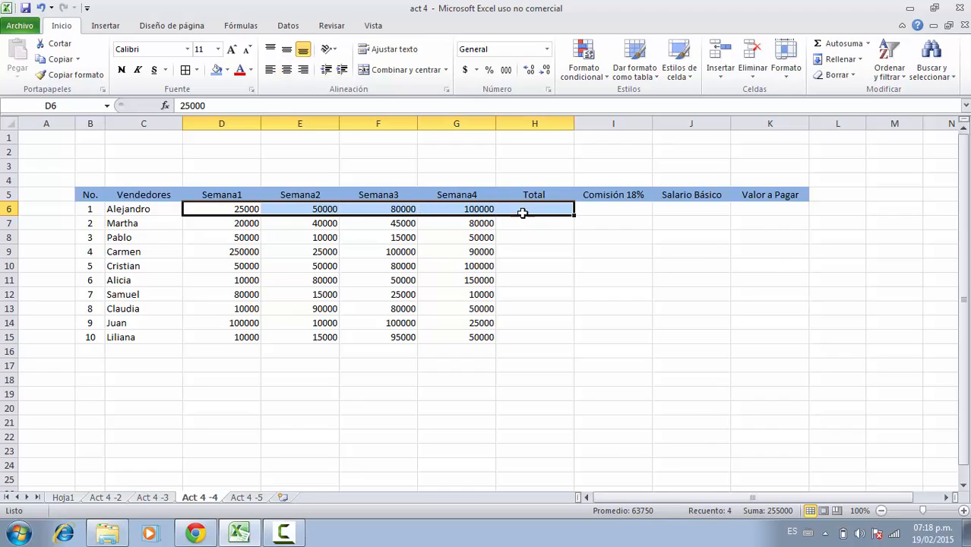
click(855, 43)
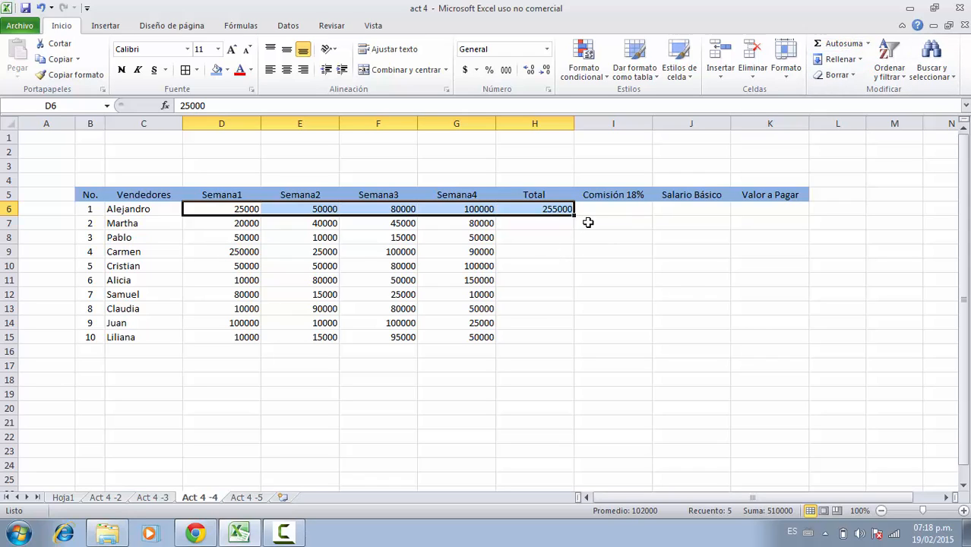
Fill the SUMA total formula from H6 down through H15 for all sellers.
click(560, 222)
click(555, 209)
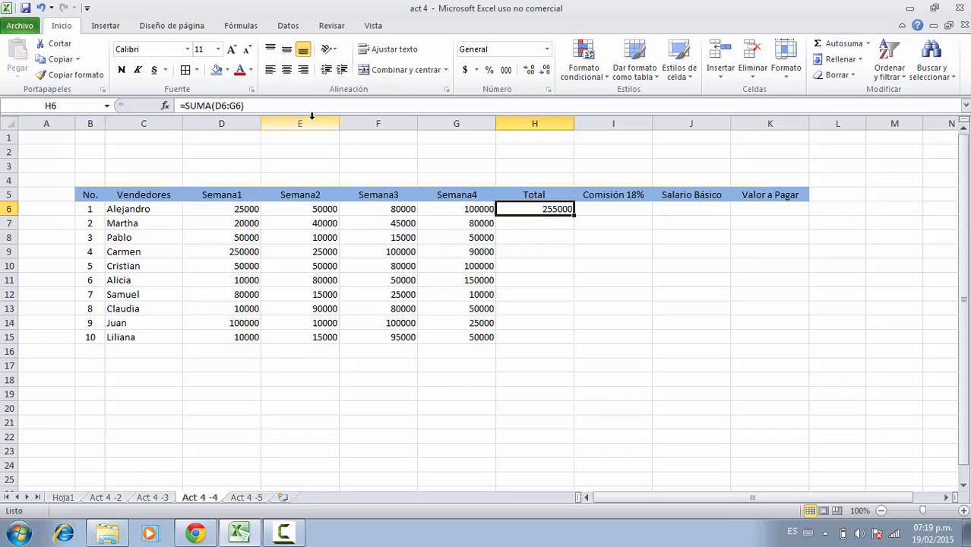
click(255, 106)
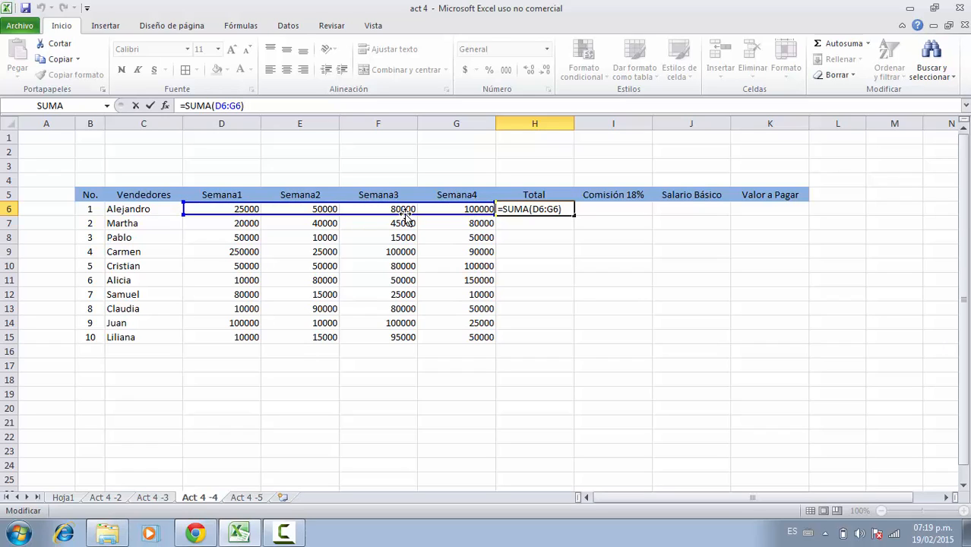
key(Return)
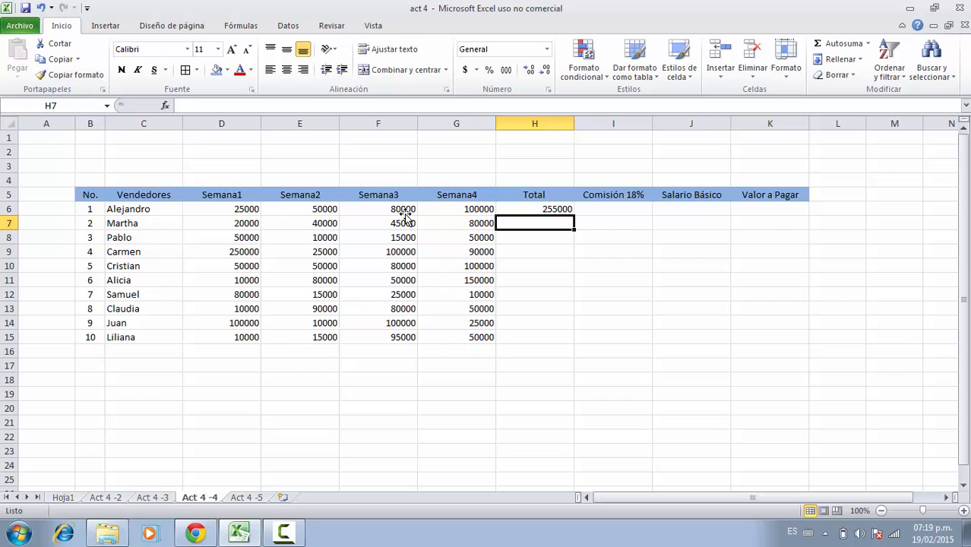
click(528, 211)
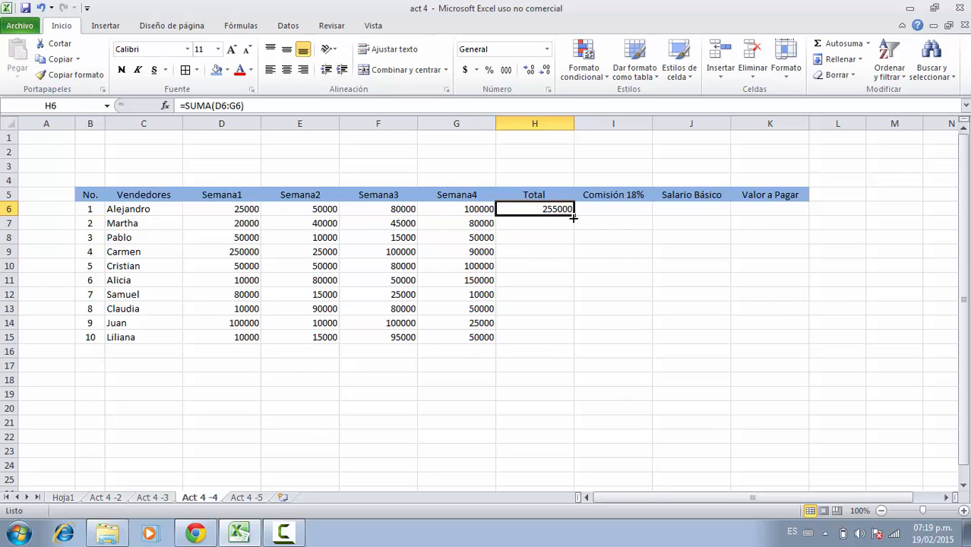
drag(574, 218, 570, 343)
click(551, 355)
click(549, 337)
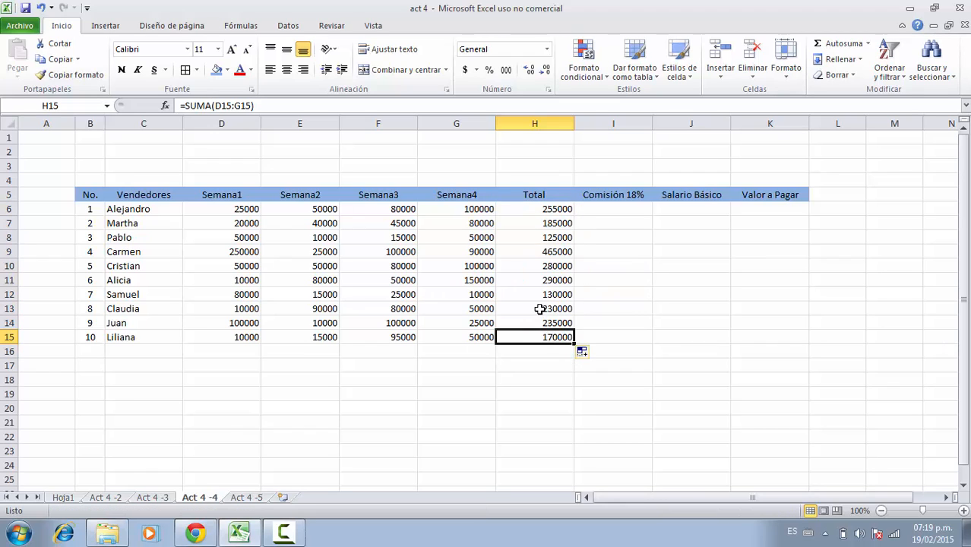
click(540, 308)
click(540, 281)
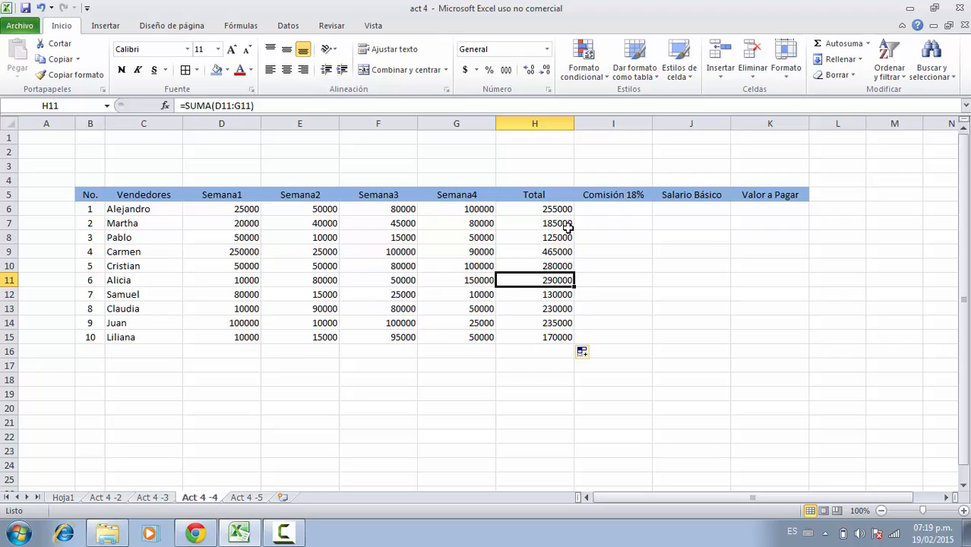
Apply accounting currency format to D6:K16 and reduce the decimals to none.
drag(206, 208, 739, 349)
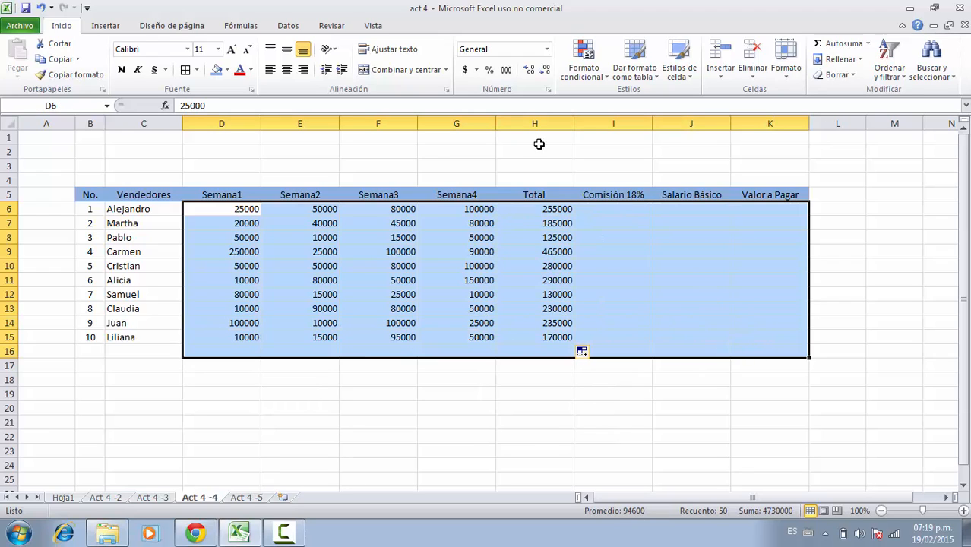
click(463, 74)
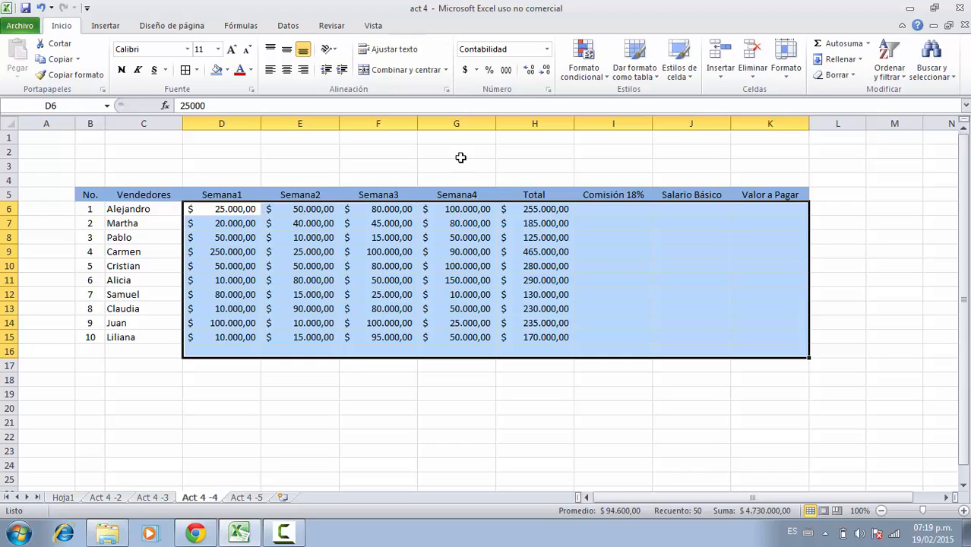
click(543, 76)
click(543, 76)
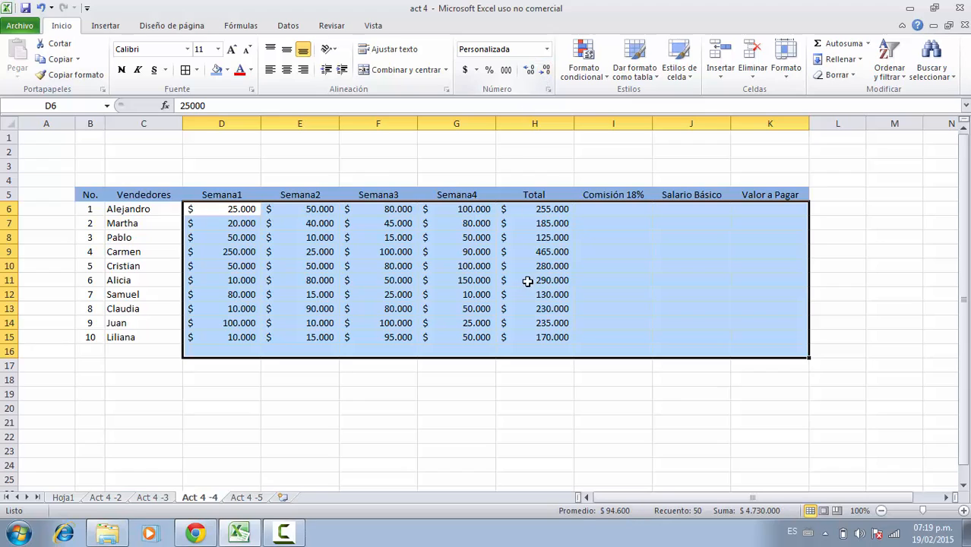
click(529, 314)
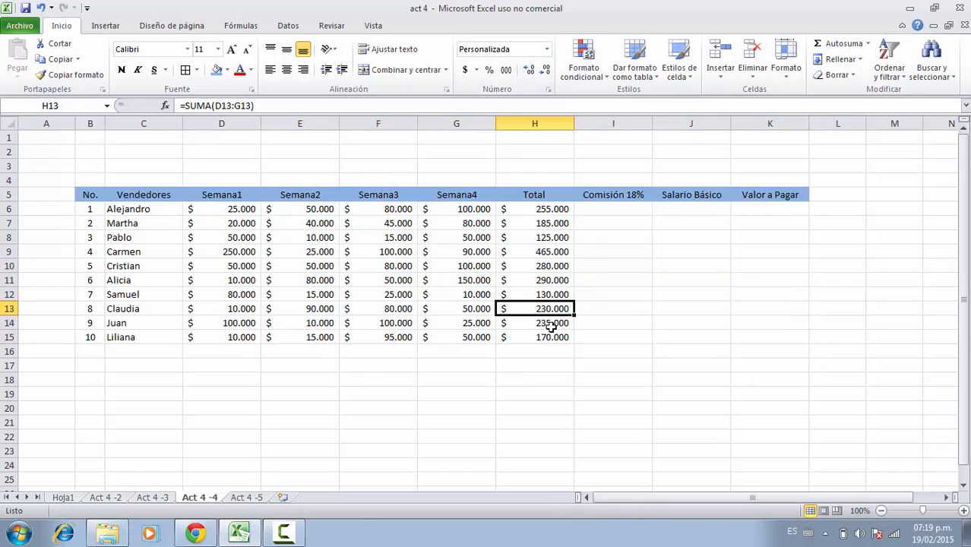
click(545, 210)
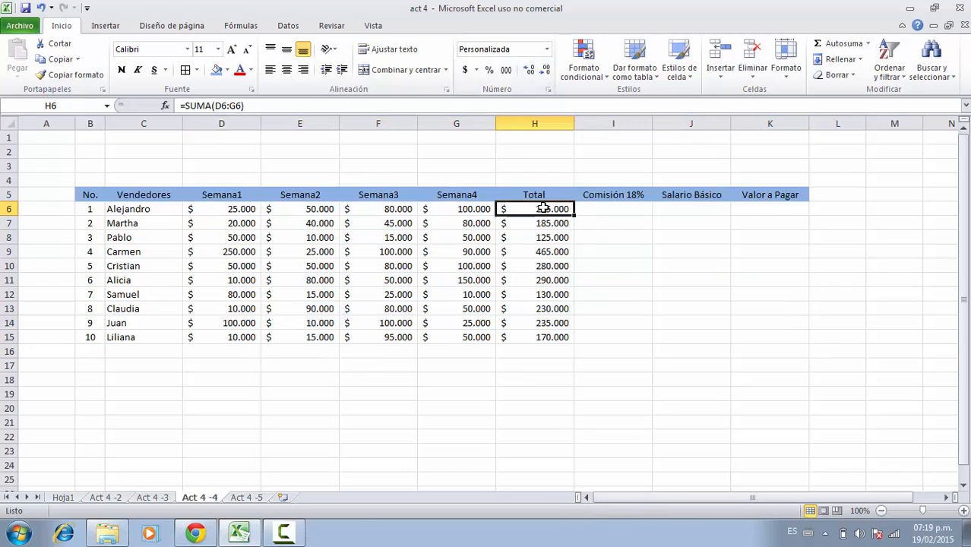
click(539, 236)
Calculate Alejandro's commission in I6 with the formula +H6*18%, after checking the reference image.
click(592, 206)
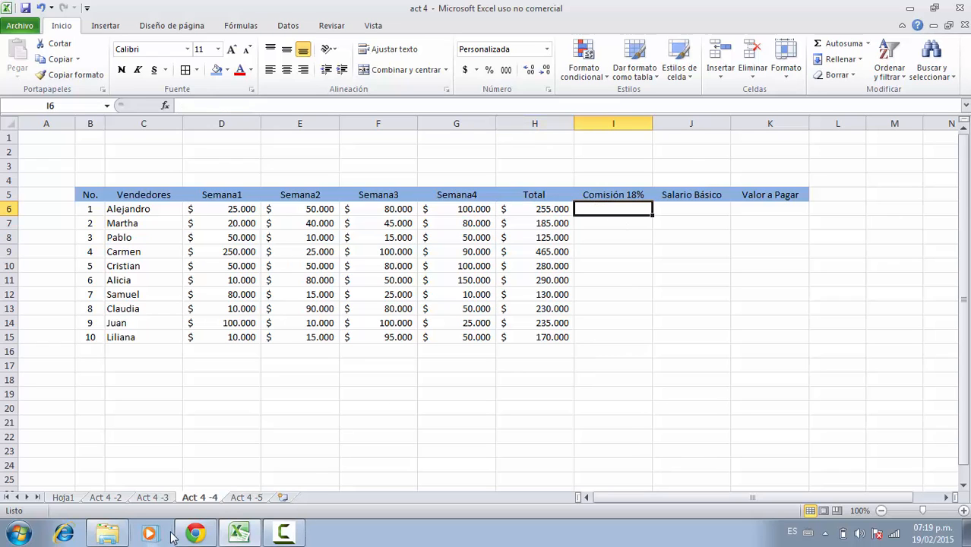
click(195, 533)
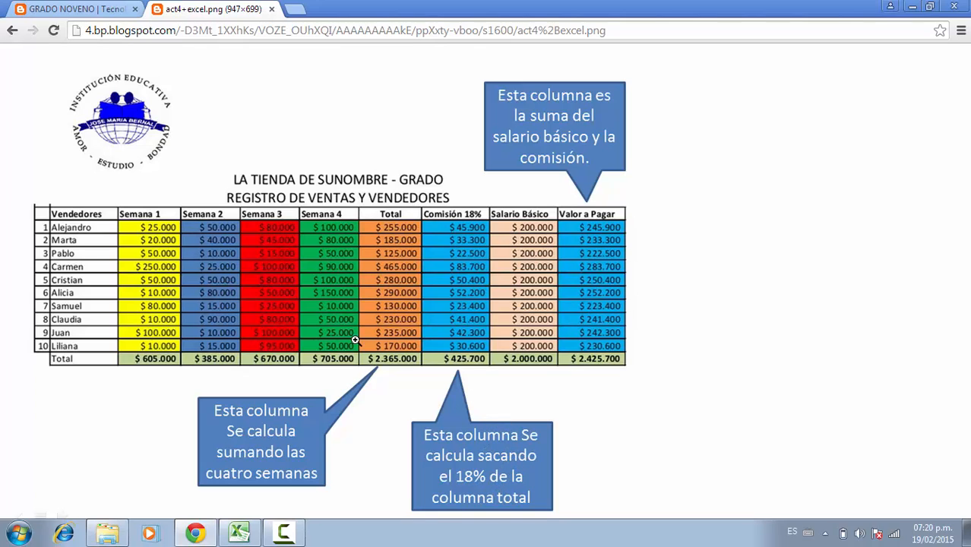
click(240, 535)
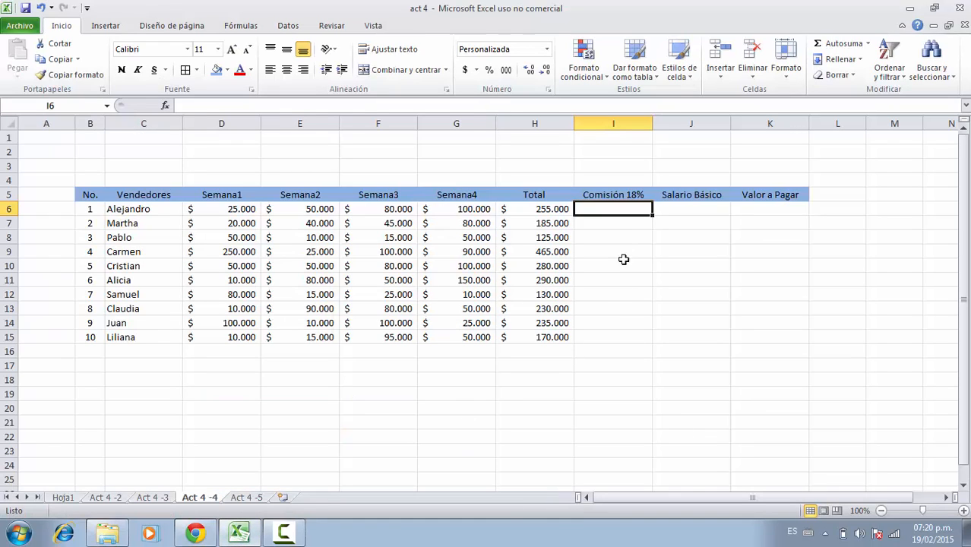
click(556, 214)
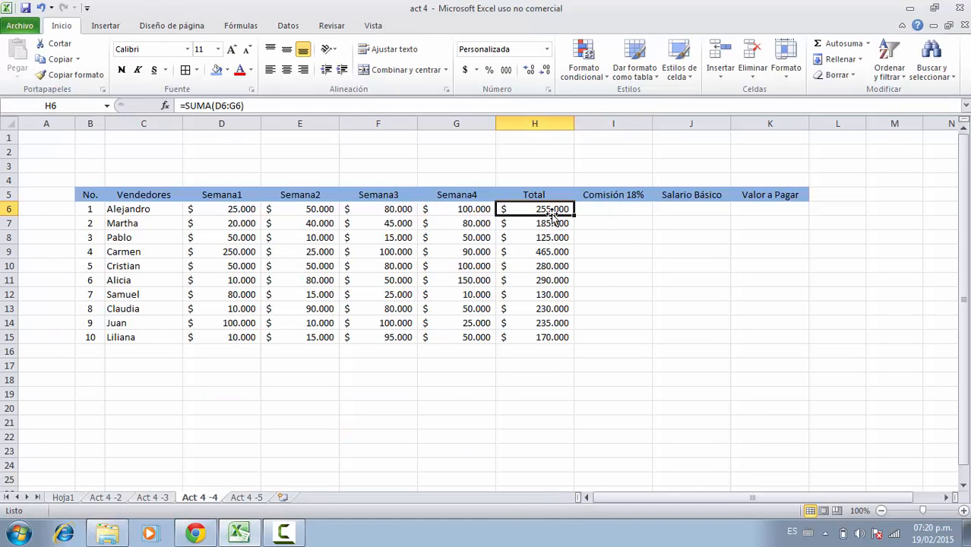
click(604, 206)
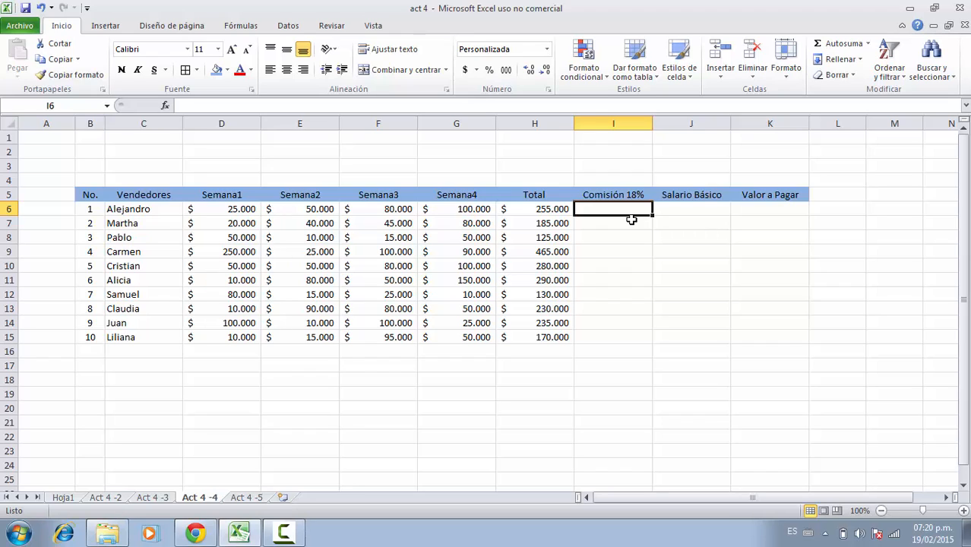
text(+)
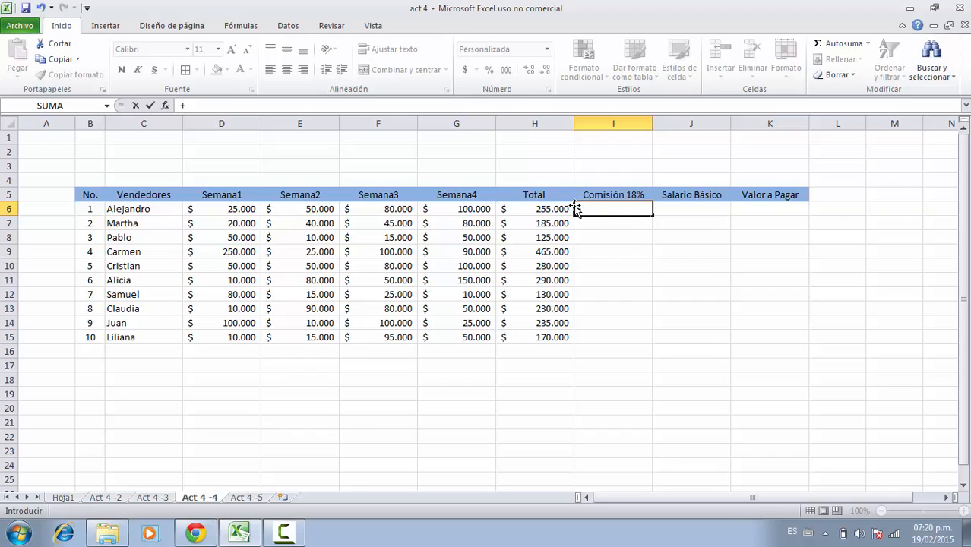
click(544, 210)
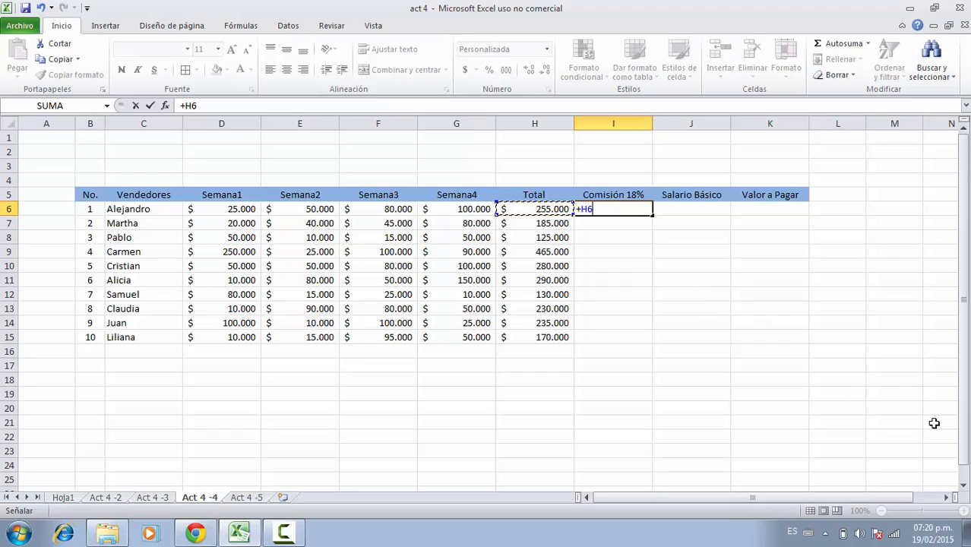
text(*)
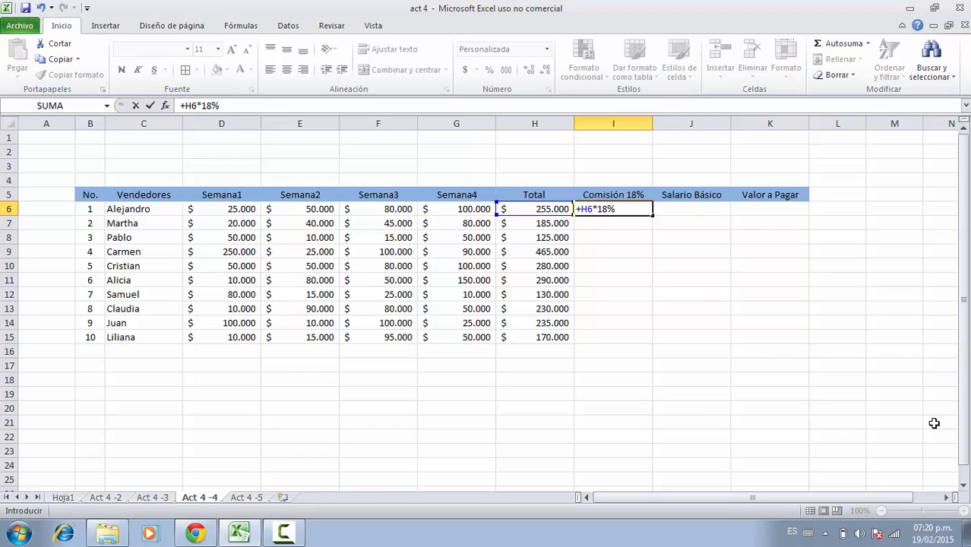
key(Return)
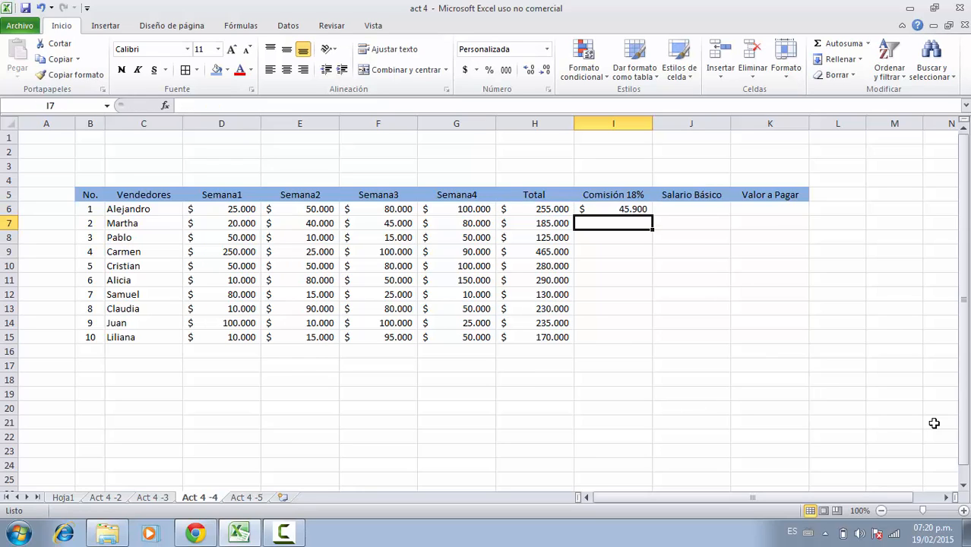
Fill the 18% commission formula from I6 down through I15 for all sellers and check the copied formulas.
click(624, 211)
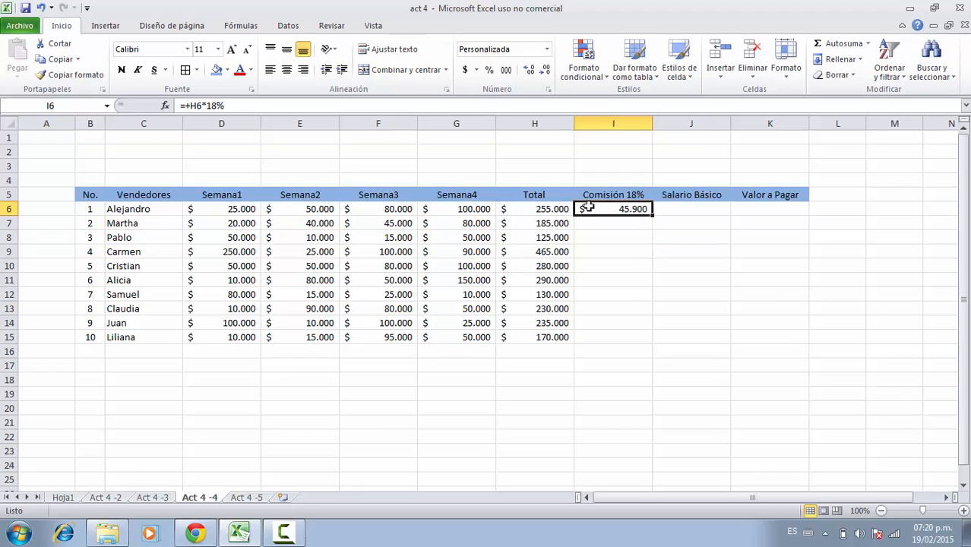
click(559, 207)
click(601, 212)
drag(653, 217, 655, 346)
click(619, 310)
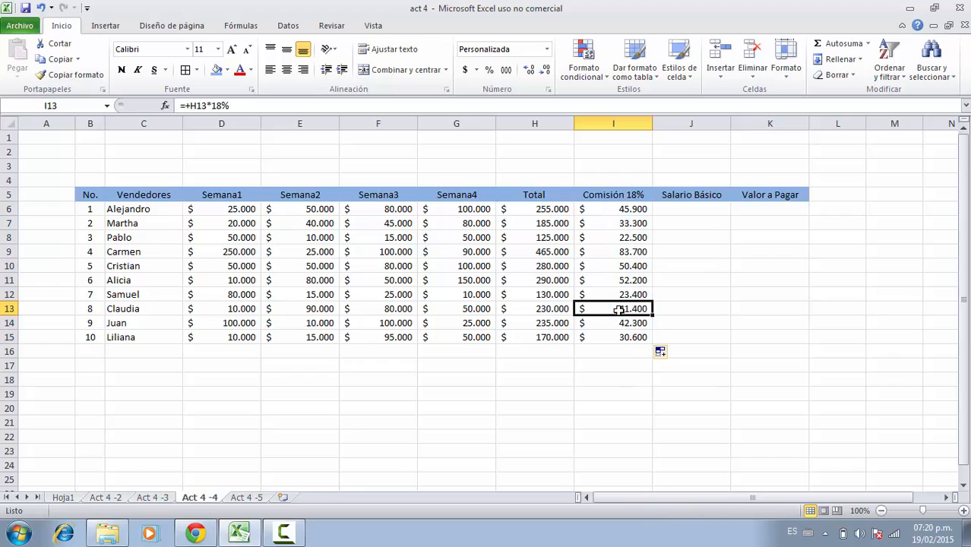
click(608, 281)
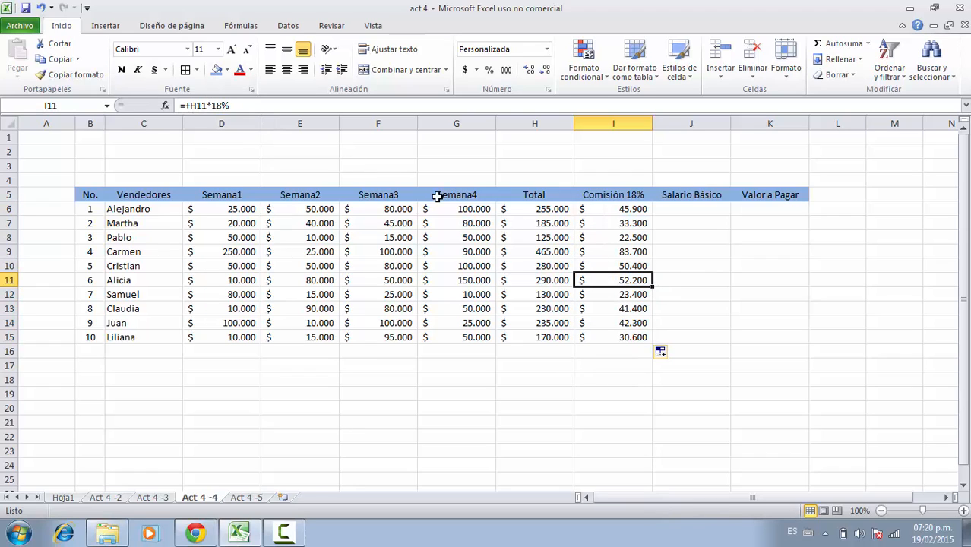
click(232, 105)
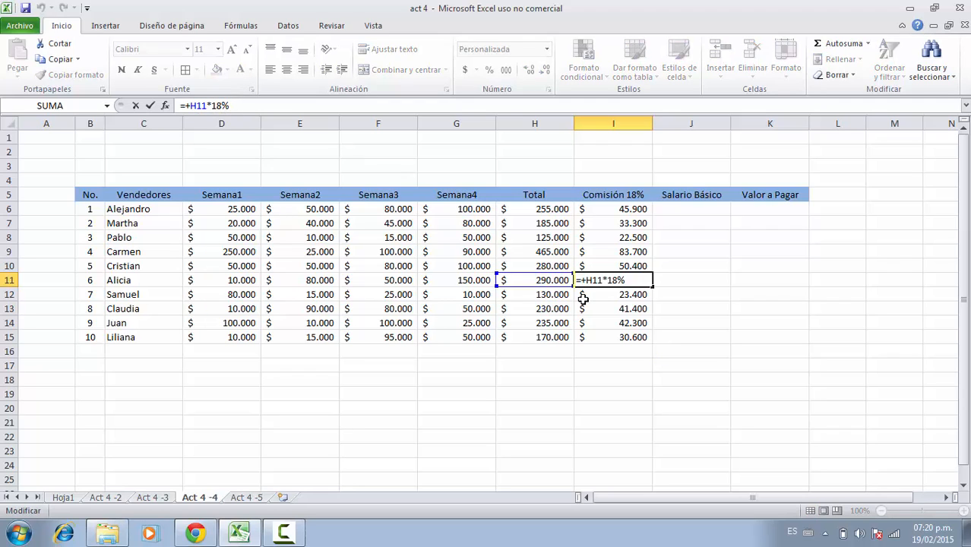
key(Return)
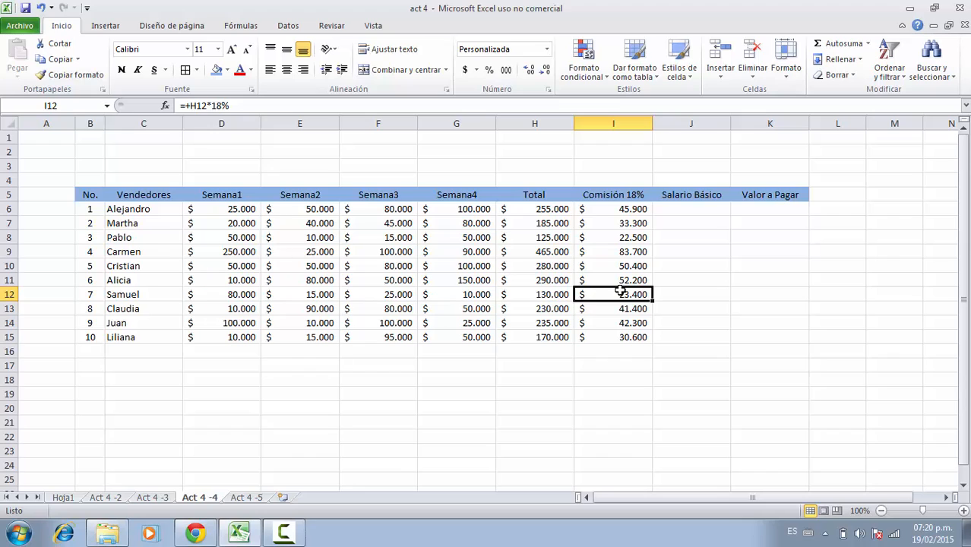
Enter Alejandro's basic salary of 200.000 in J6.
click(542, 191)
click(619, 196)
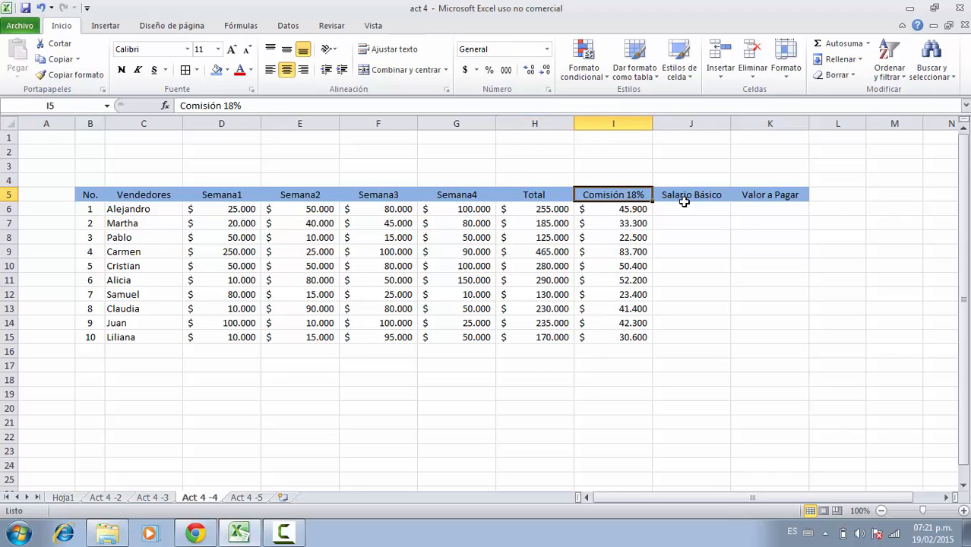
click(699, 196)
click(691, 209)
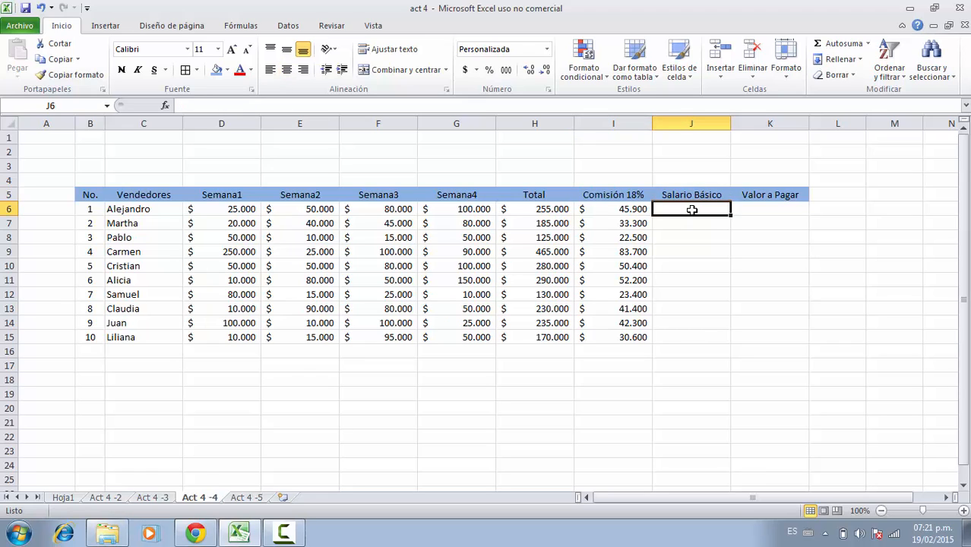
text(2000)
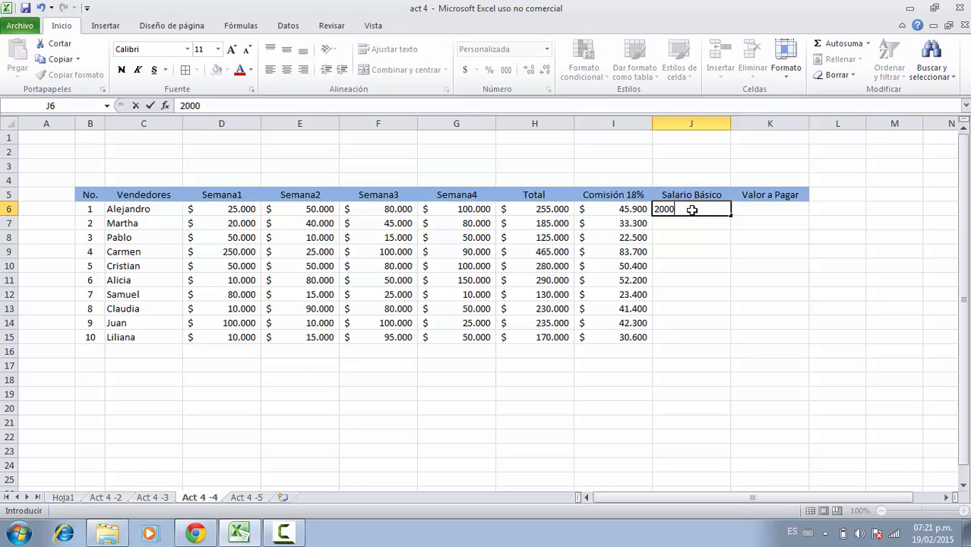
text(.000)
key(Return)
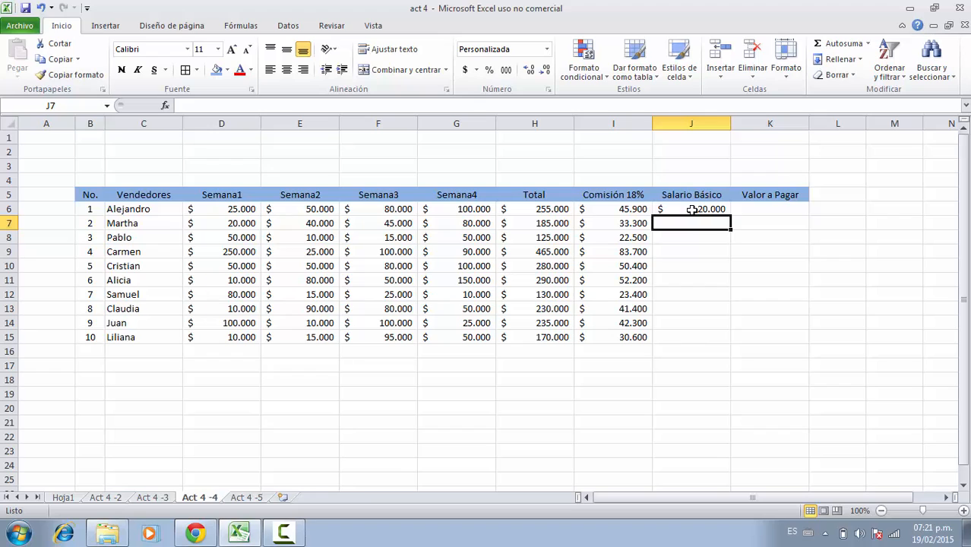
click(692, 210)
click(228, 106)
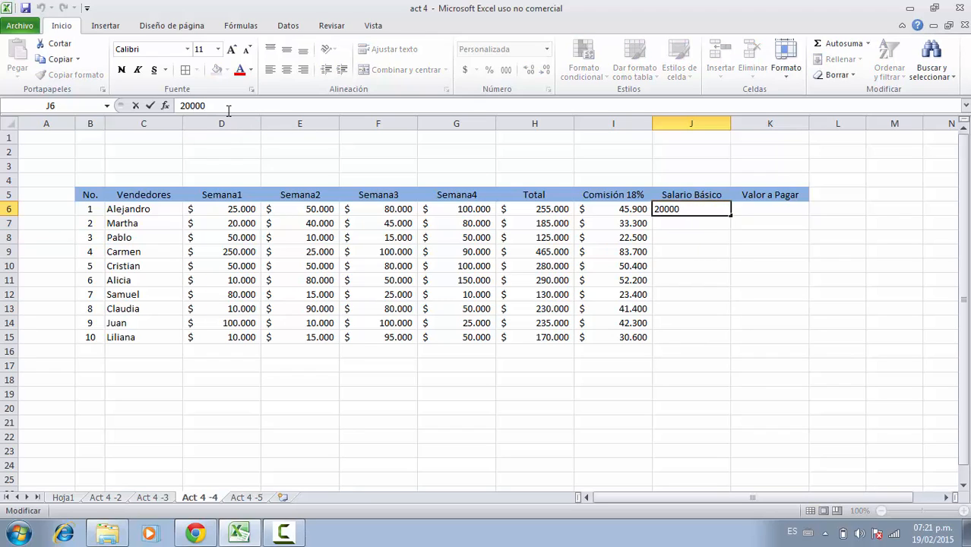
text(0)
key(Return)
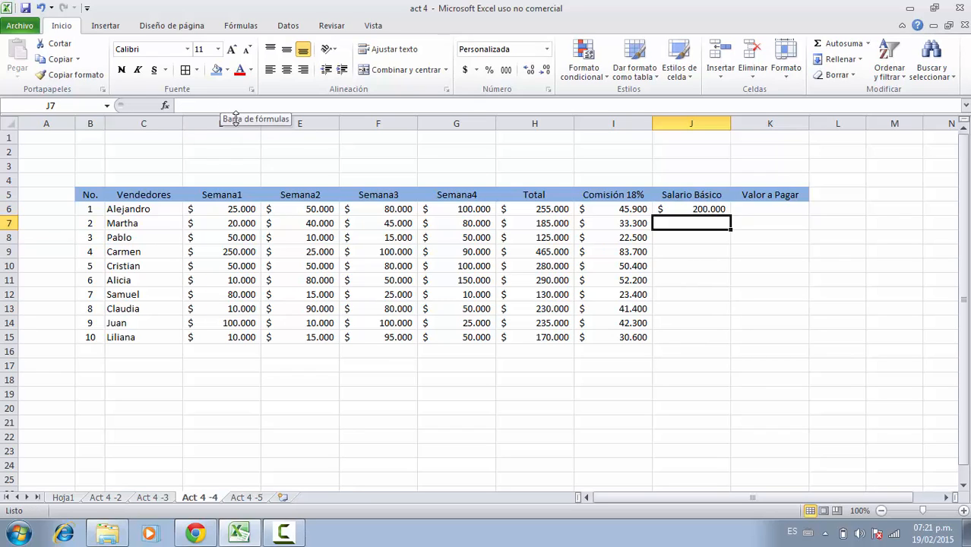
Fill the basic salary from J6 down through J15 for all sellers.
click(693, 209)
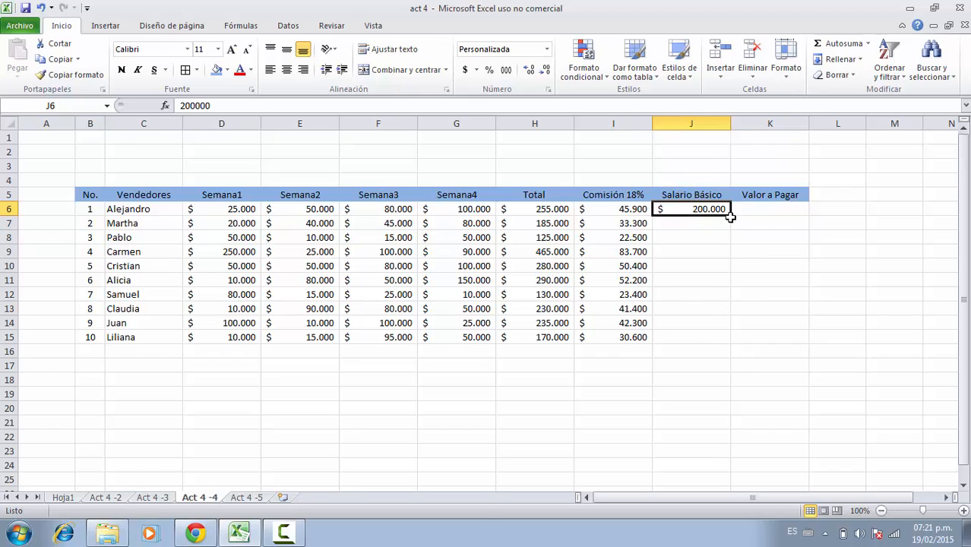
drag(730, 217, 731, 344)
click(709, 320)
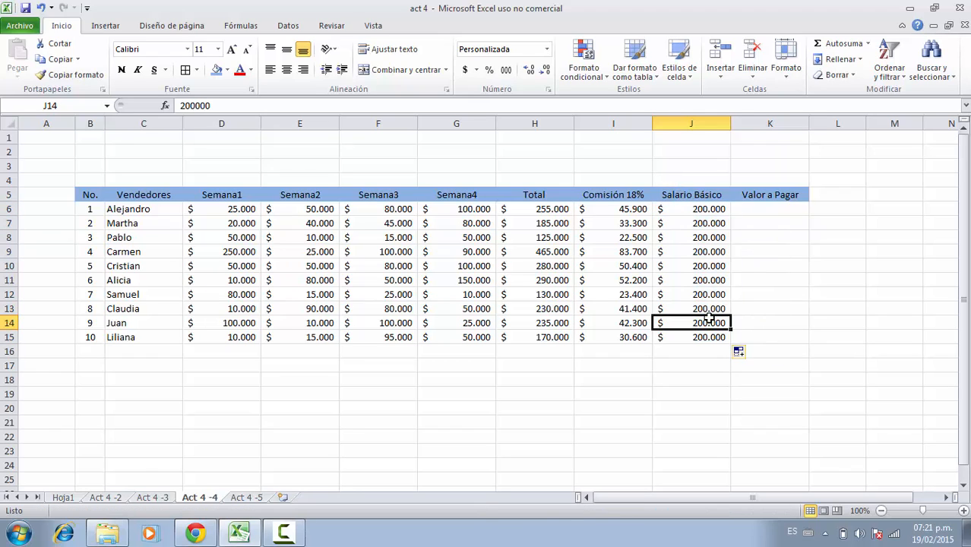
click(711, 224)
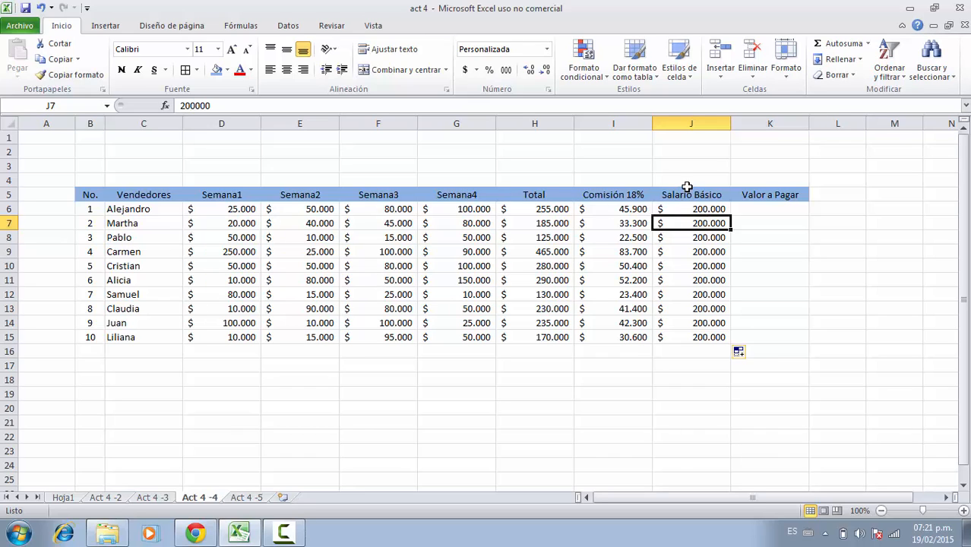
click(691, 213)
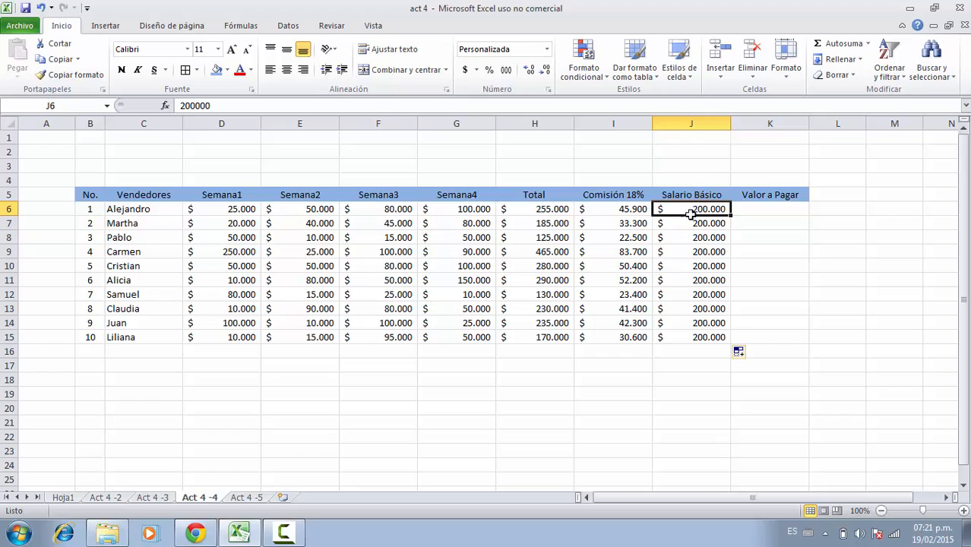
click(621, 212)
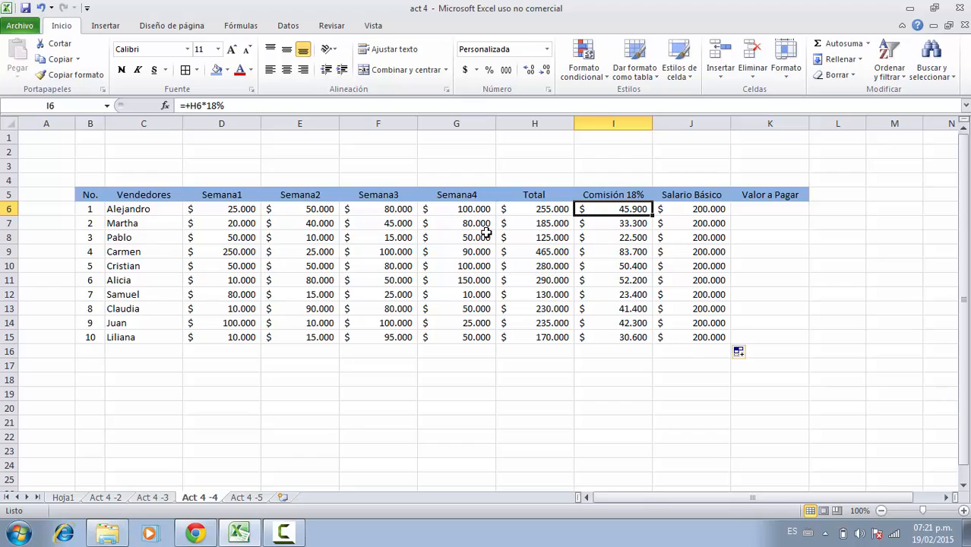
Calculate Alejandro's amount to pay in K6 with AutoSum as =SUMA(I6:J6), adding commission and basic salary.
click(754, 209)
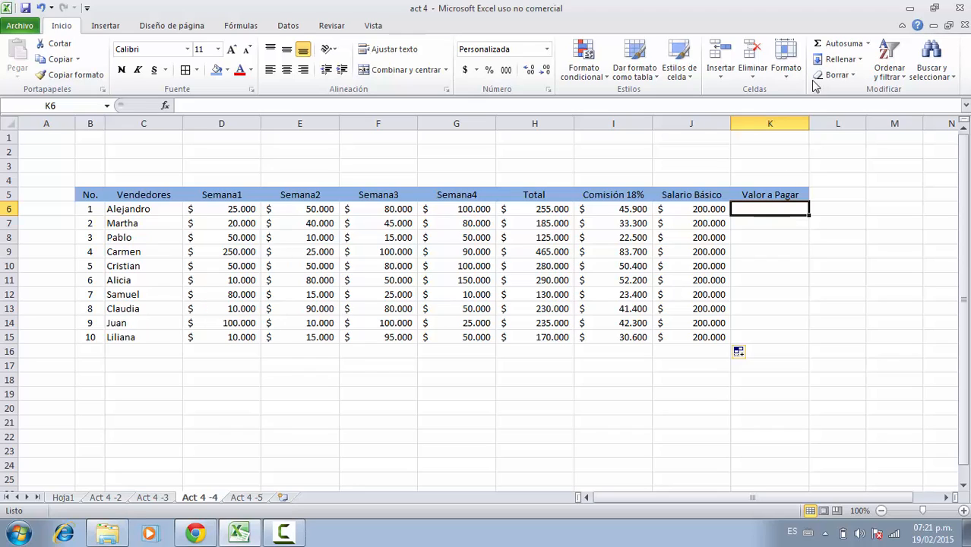
drag(625, 209, 736, 208)
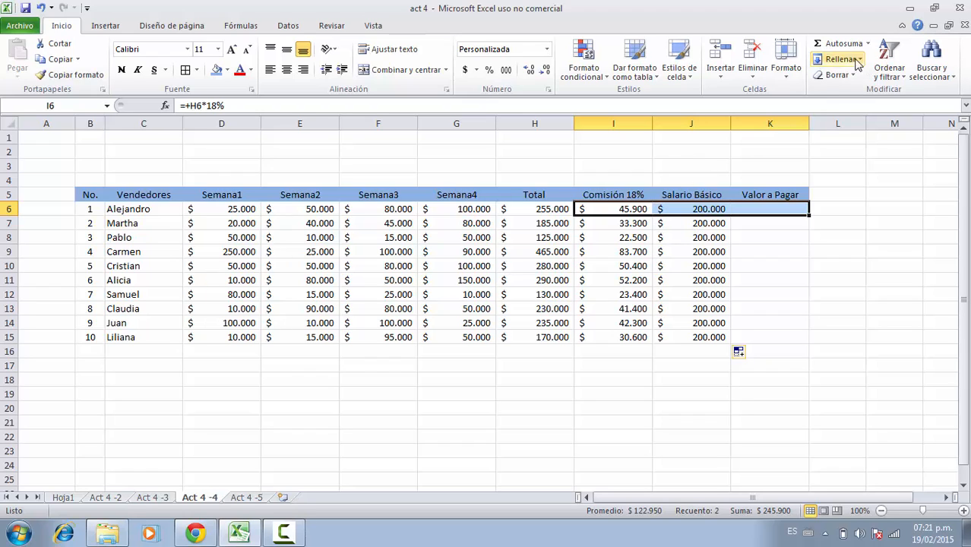
click(841, 44)
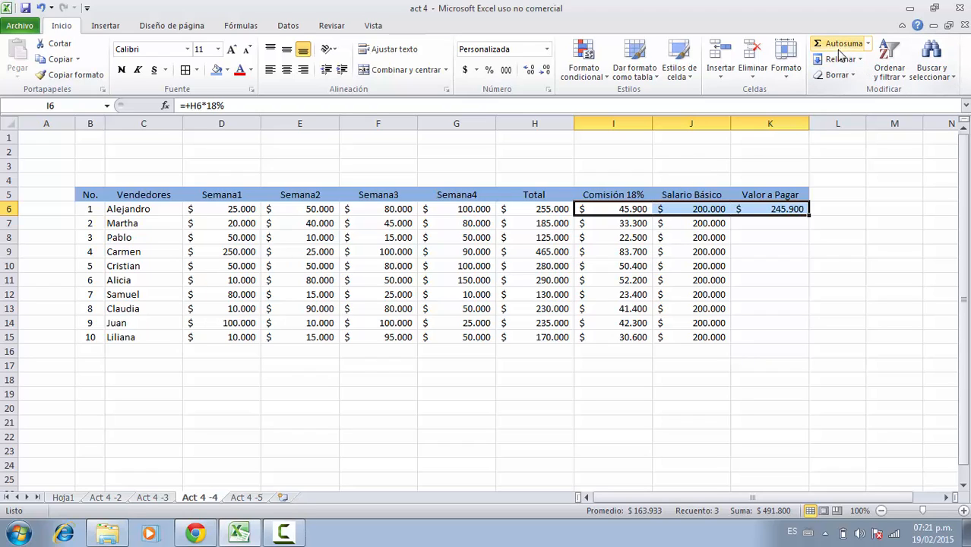
click(776, 224)
click(776, 210)
click(308, 109)
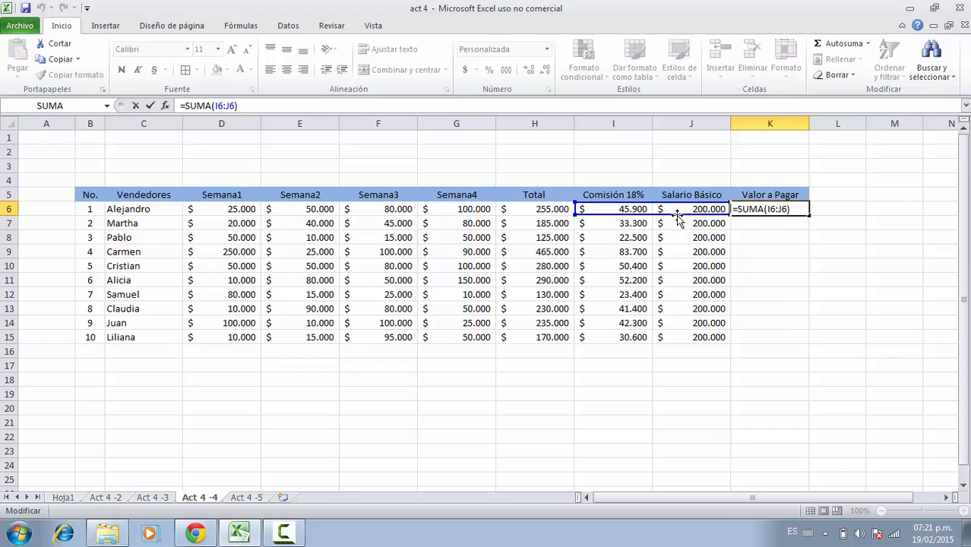
key(Return)
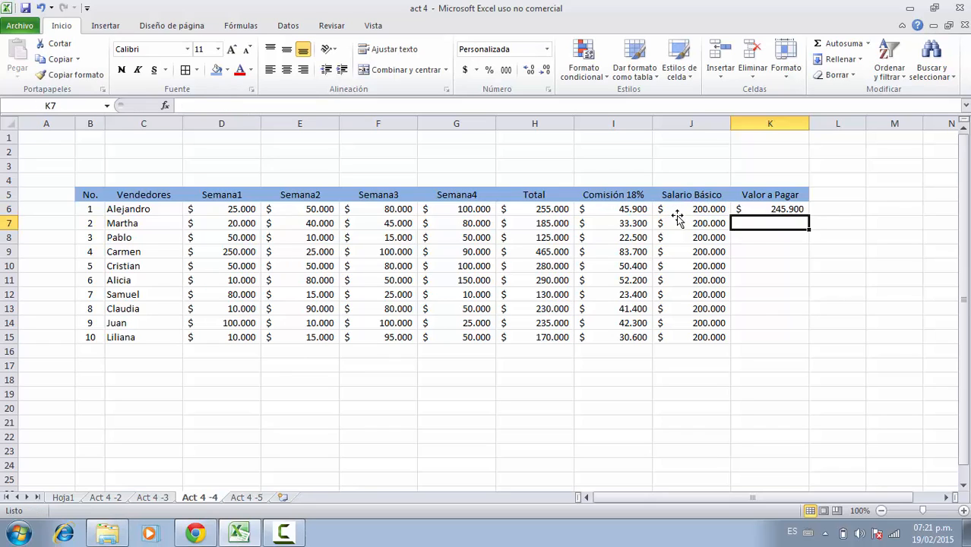
Fill the amount-to-pay formula from K6 down through K15 and check the copied formulas.
click(772, 207)
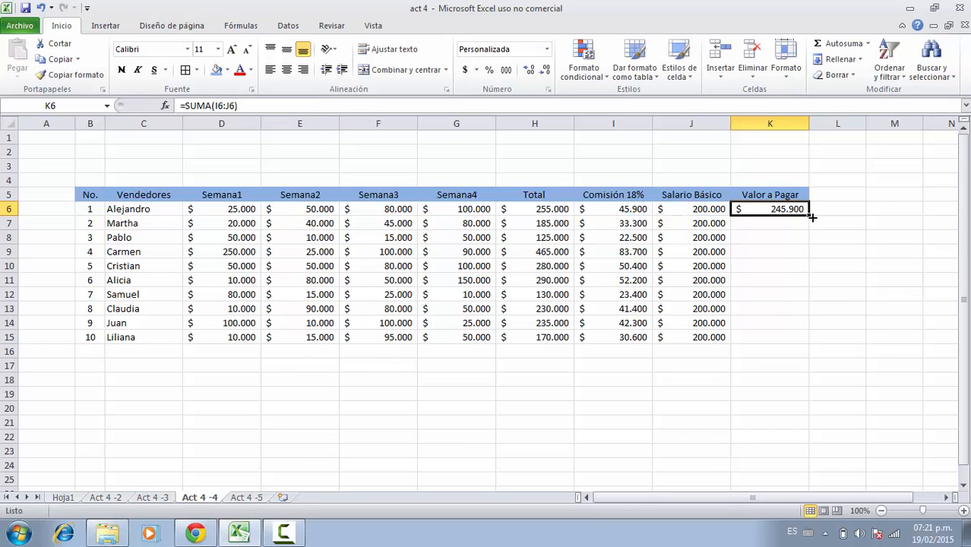
drag(809, 218, 798, 340)
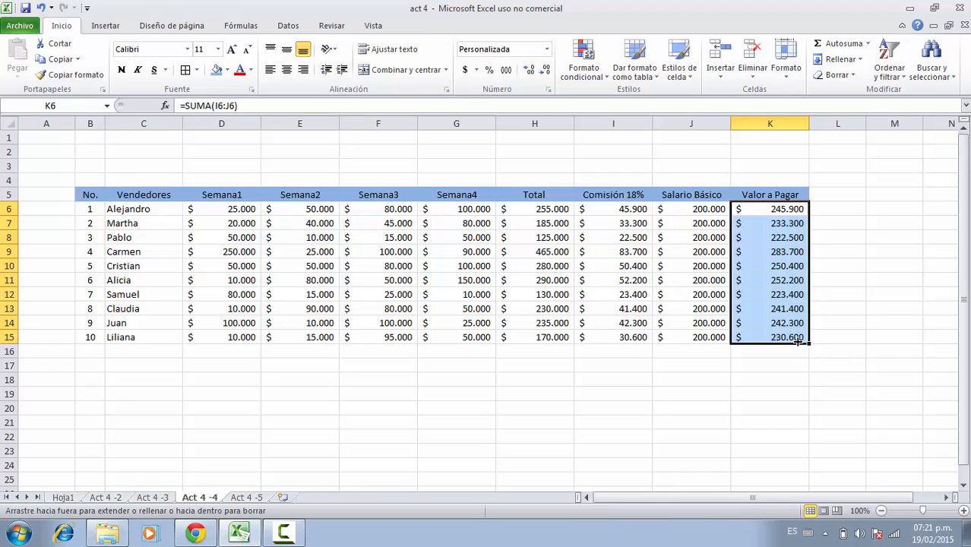
click(763, 357)
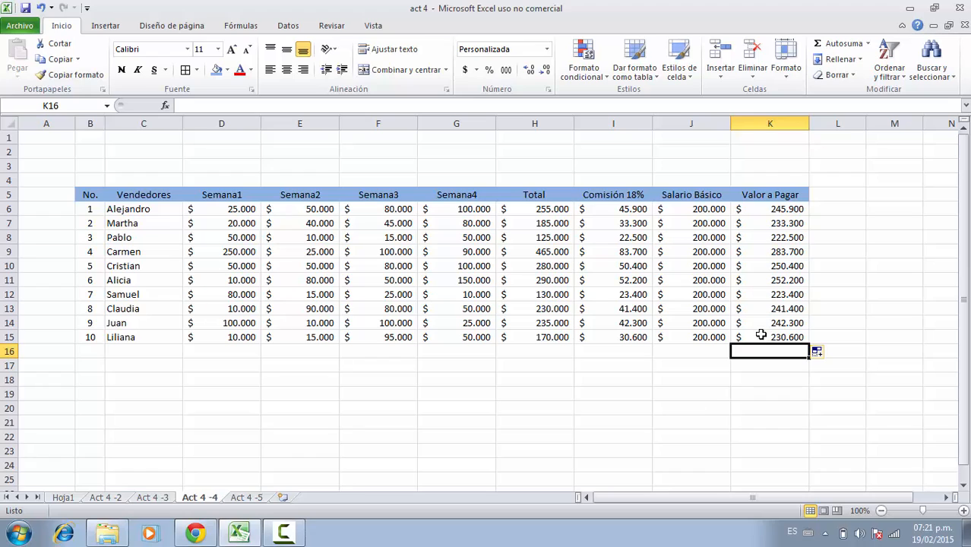
click(760, 251)
click(772, 266)
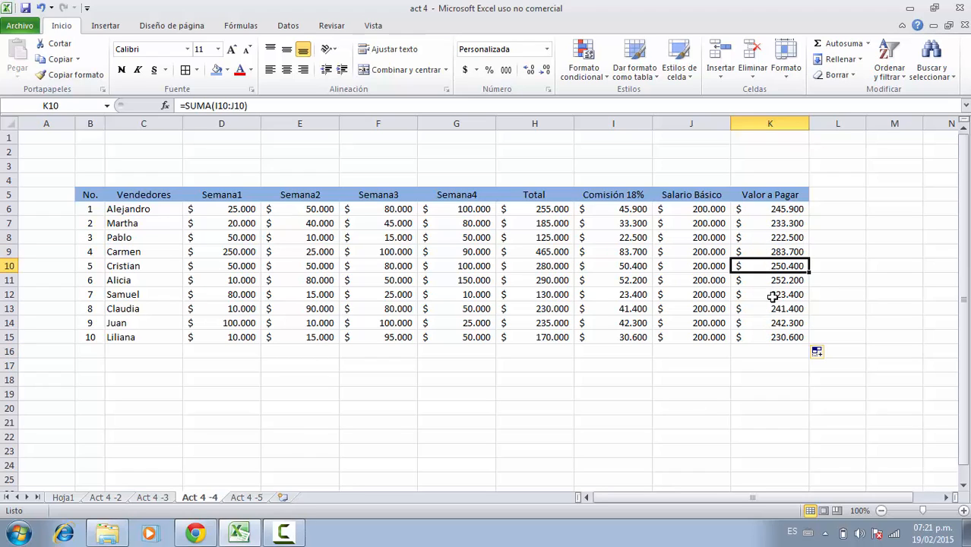
click(772, 296)
click(774, 309)
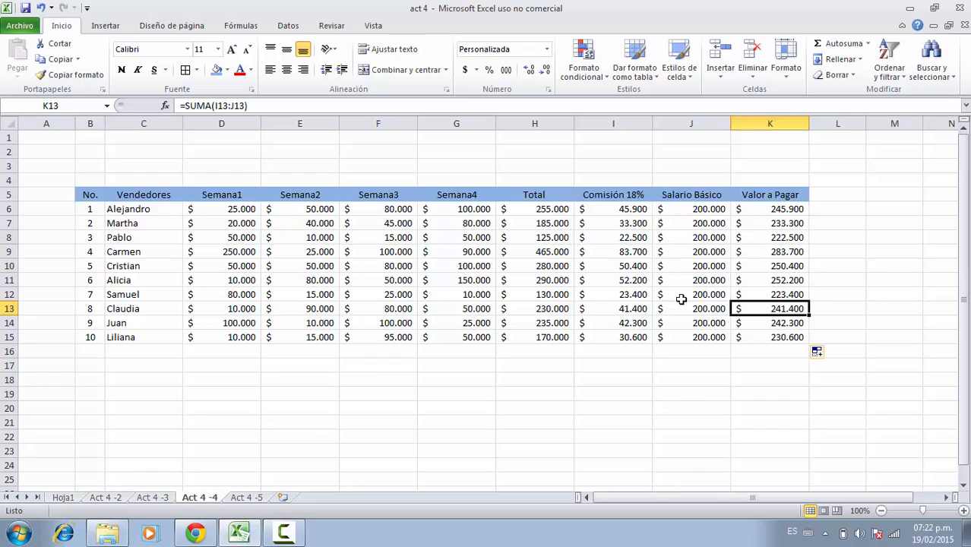
Label cell C16 as Total.
click(128, 354)
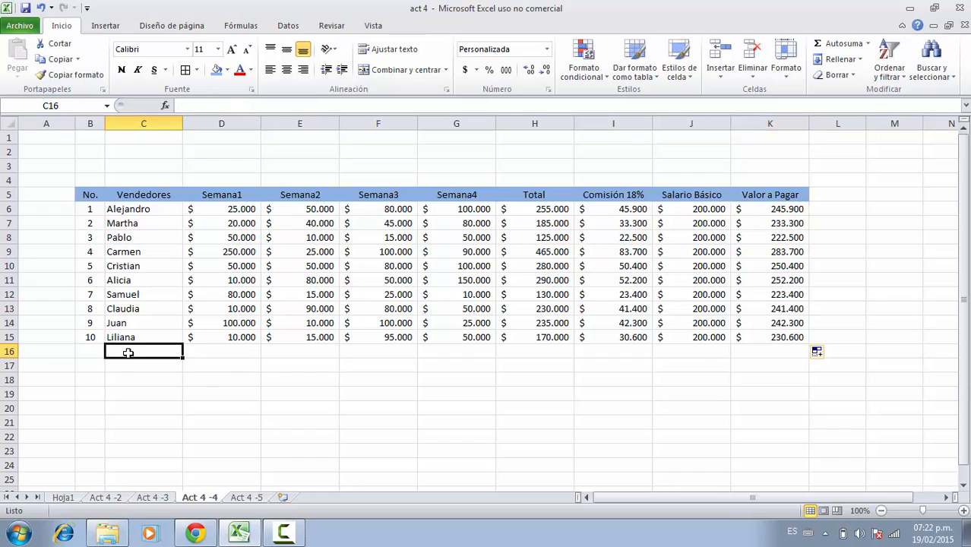
text(Tot)
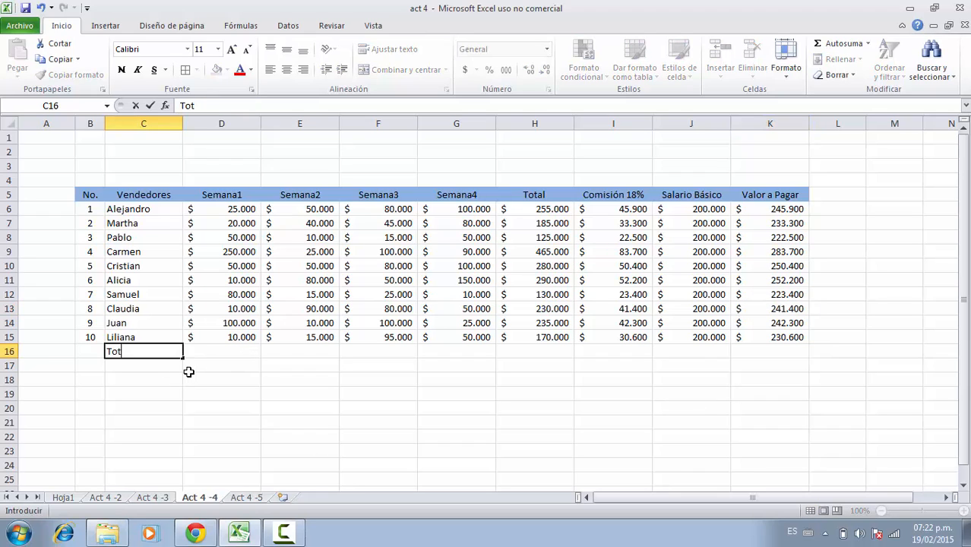
text(al)
key(Return)
key(Up)
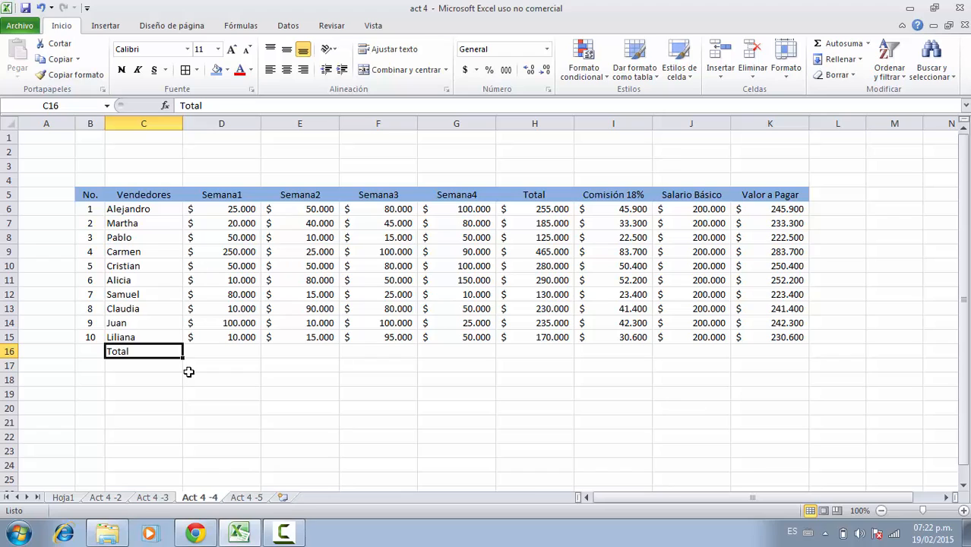
Total the Semana1 column into D16 with AutoSum.
click(211, 354)
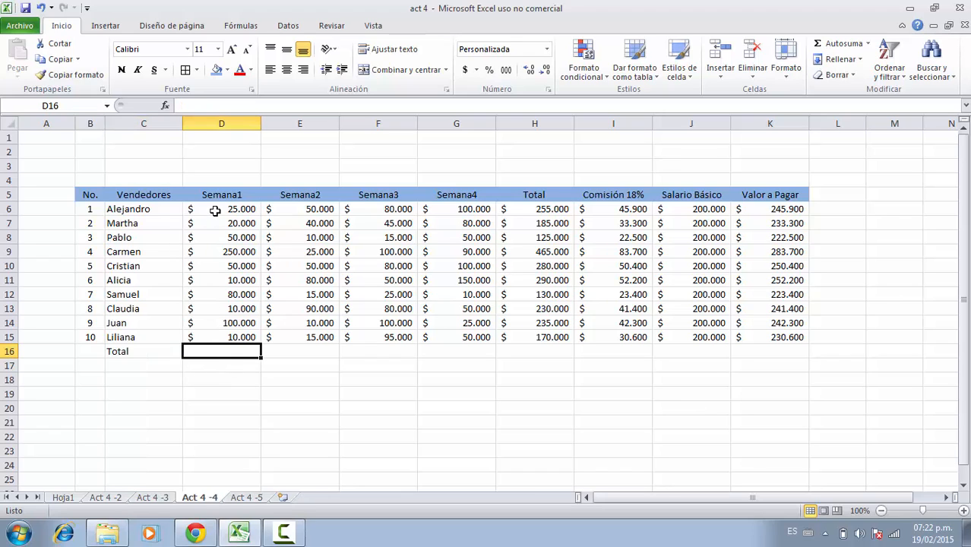
drag(217, 209, 214, 351)
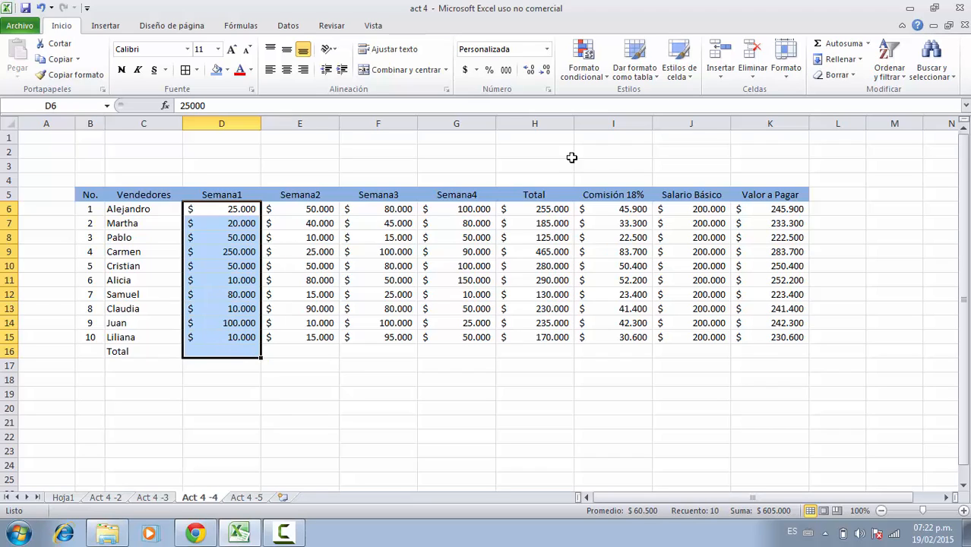
click(830, 44)
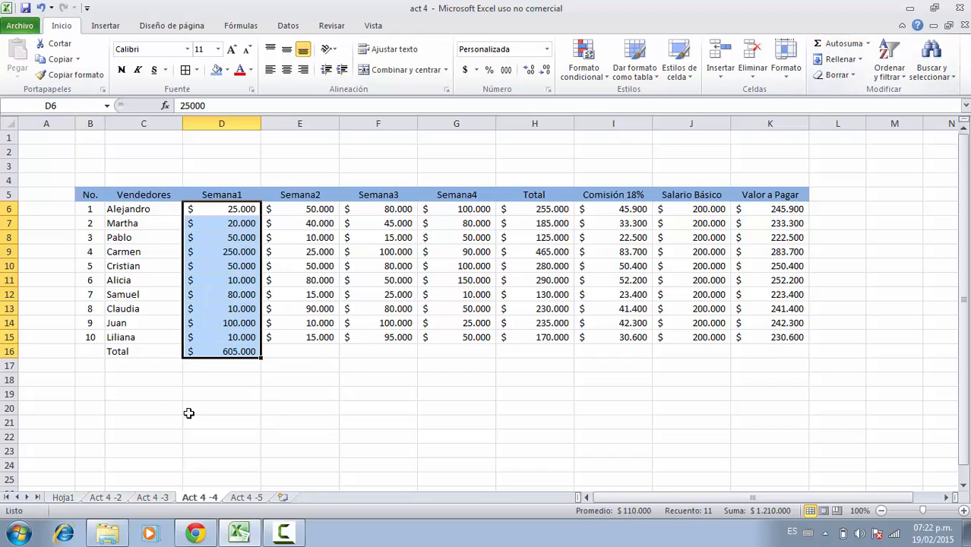
Give the Semana1 total cell D16 a light green fill.
click(206, 353)
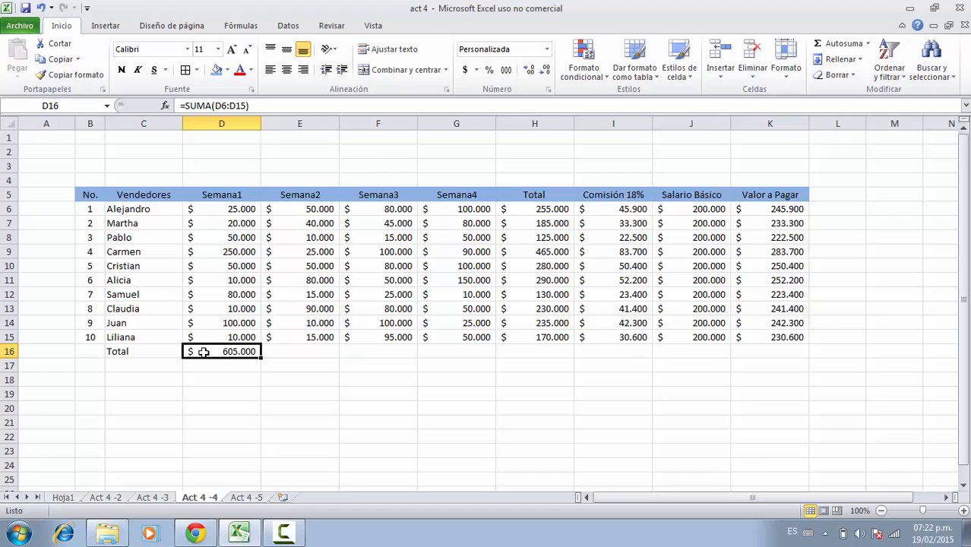
click(228, 70)
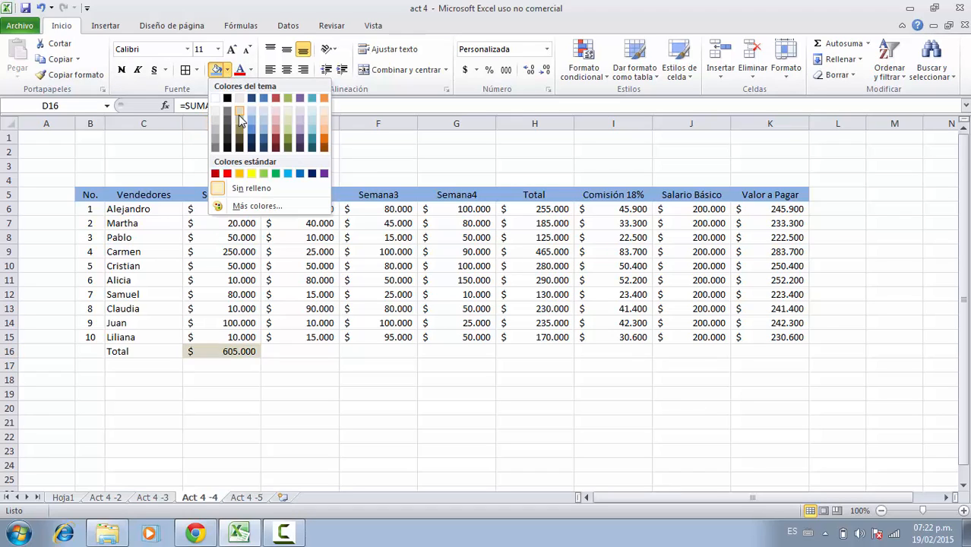
click(263, 174)
click(266, 357)
click(251, 355)
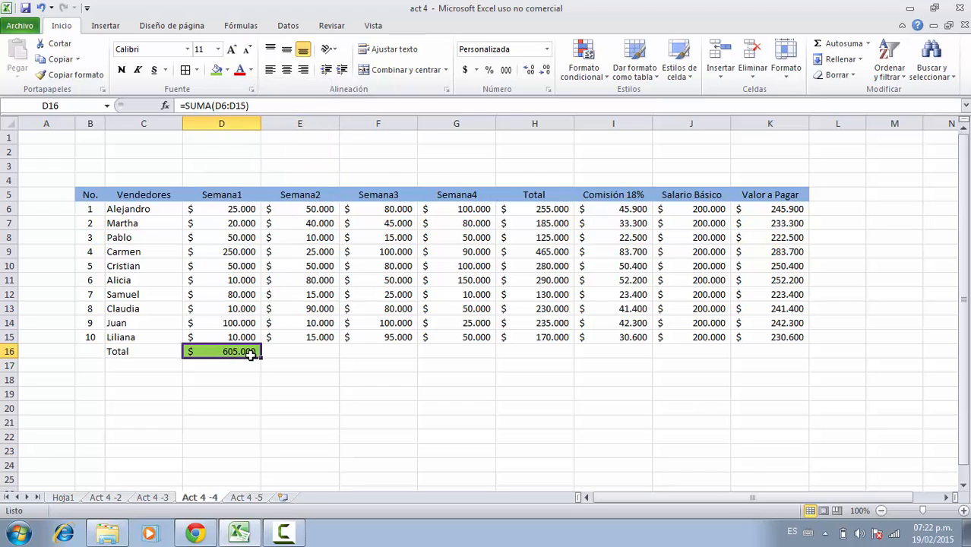
Fill the column total formula from D16 across the Total row through K16.
drag(261, 357, 766, 344)
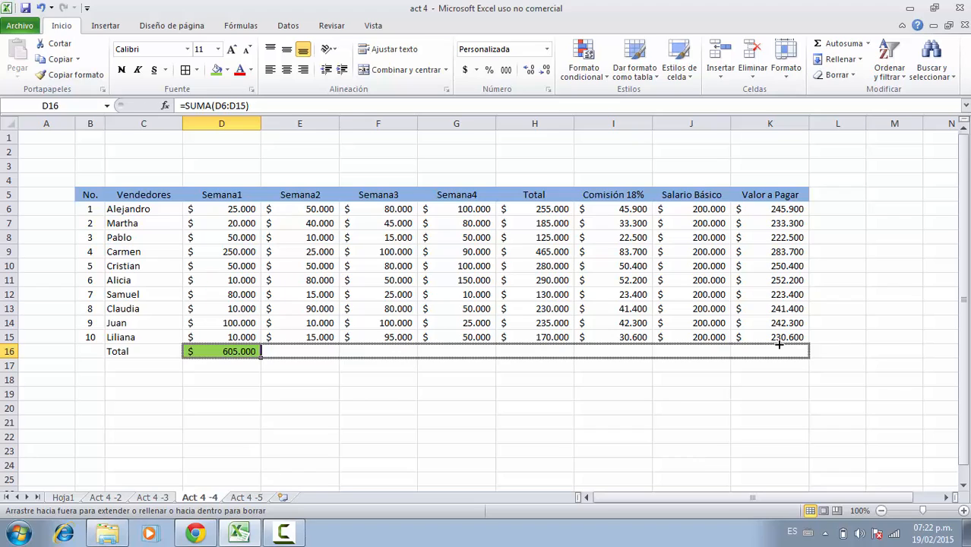
drag(779, 344, 779, 347)
click(321, 378)
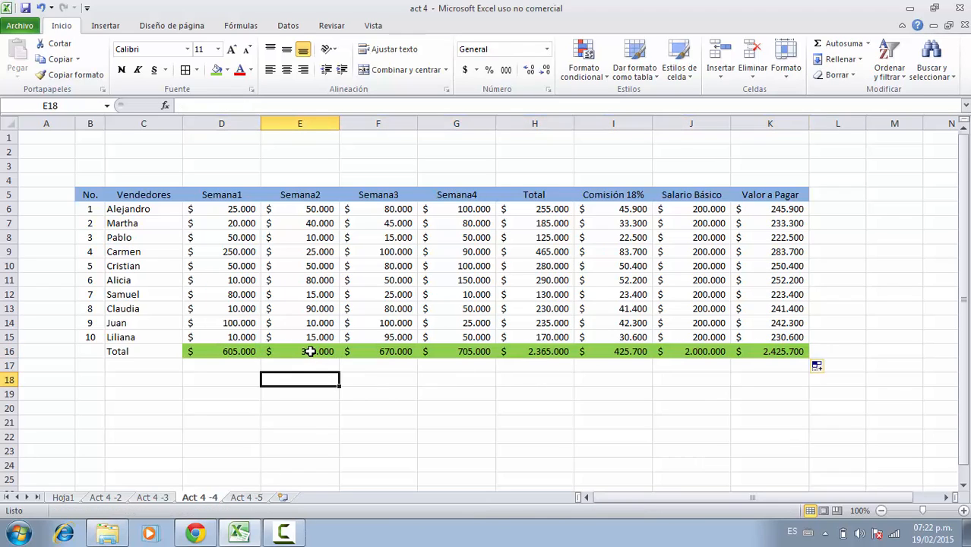
Inspect the copied sum formulas in each Total row cell from E16 to K16.
click(311, 351)
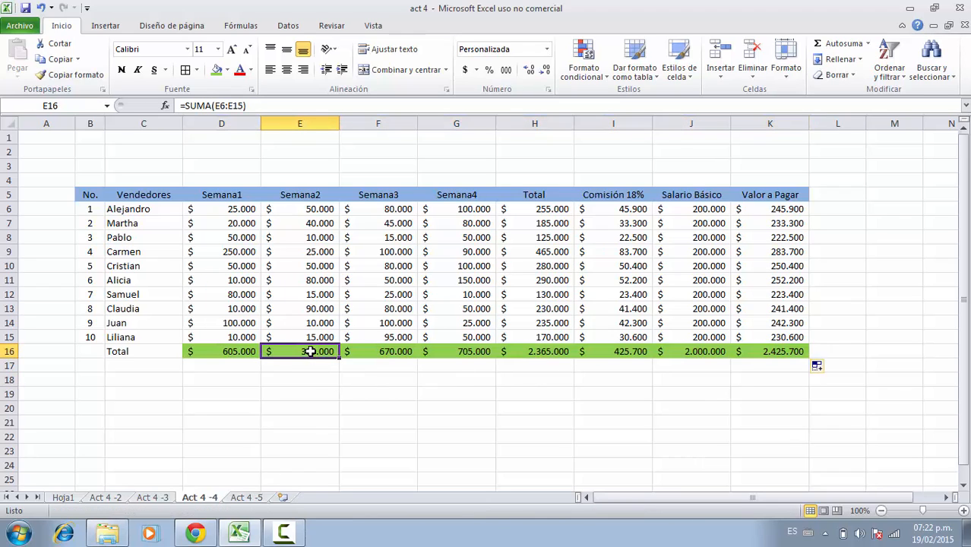
click(358, 348)
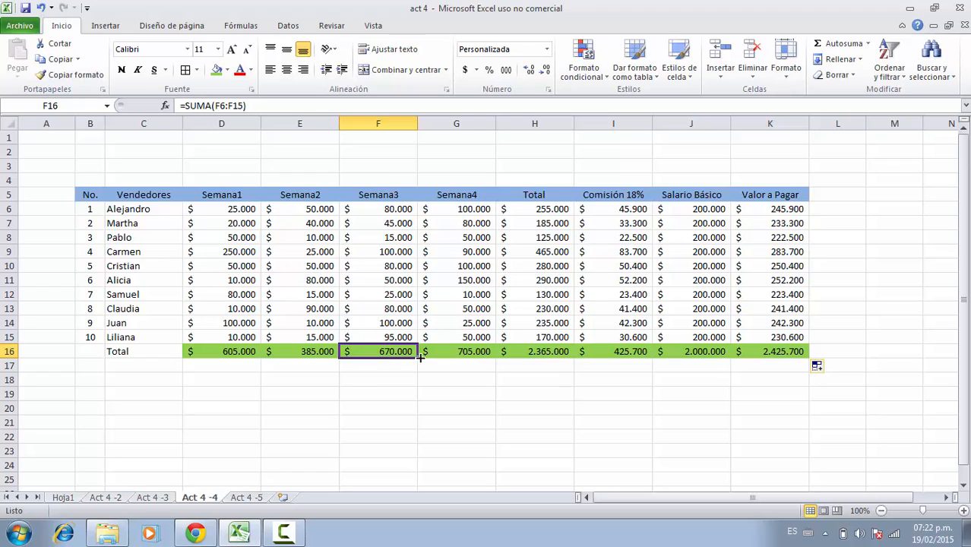
click(459, 352)
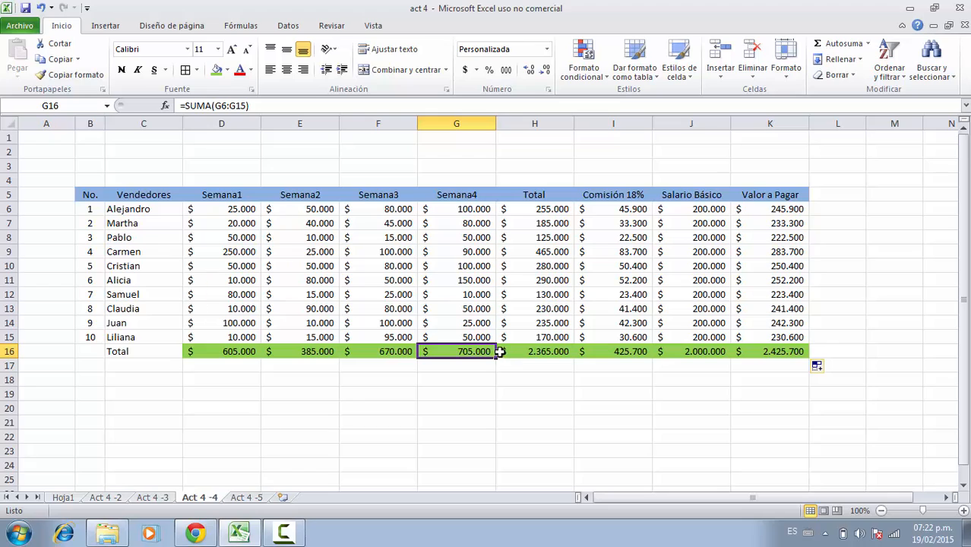
click(551, 355)
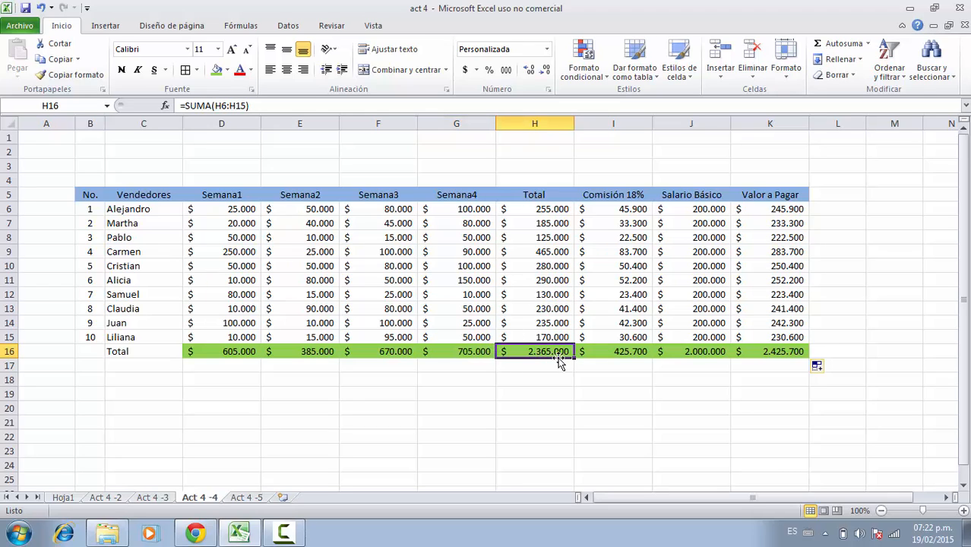
click(628, 351)
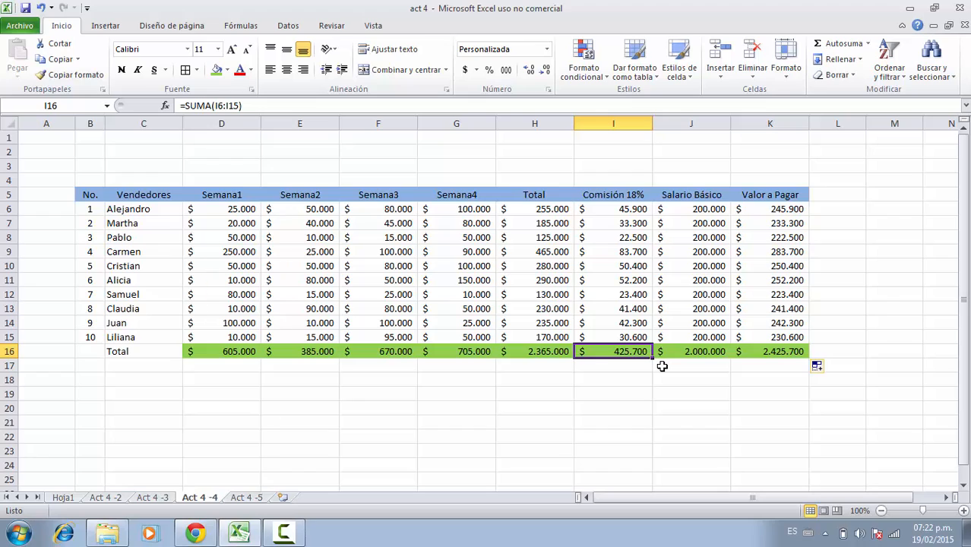
click(695, 353)
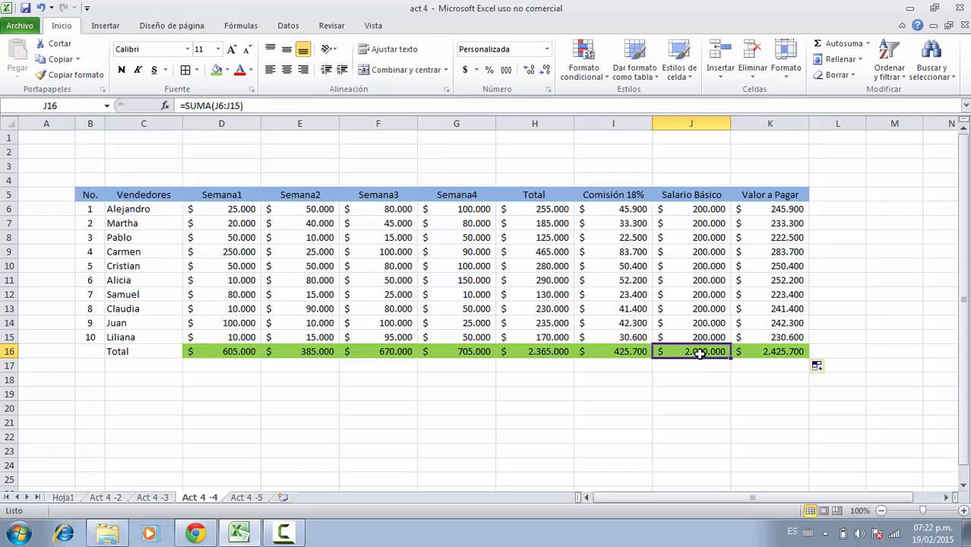
click(760, 353)
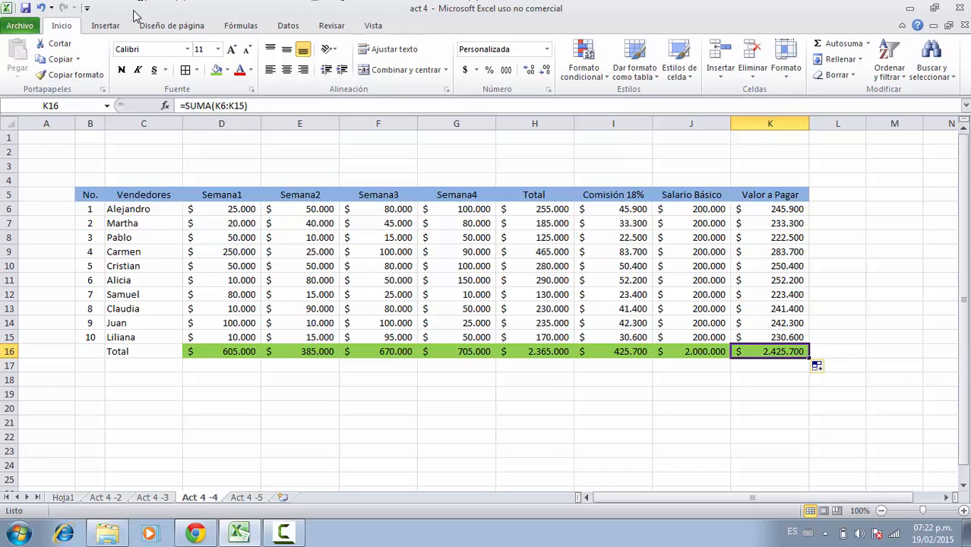
click(213, 373)
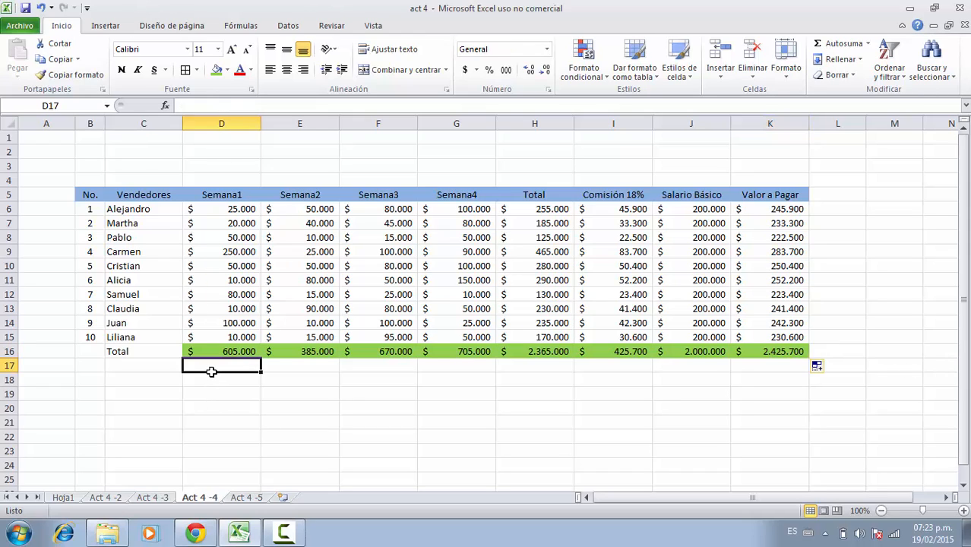
View the reference register image in the browser, return to Excel and open the Act 4 -5 sheet.
click(194, 534)
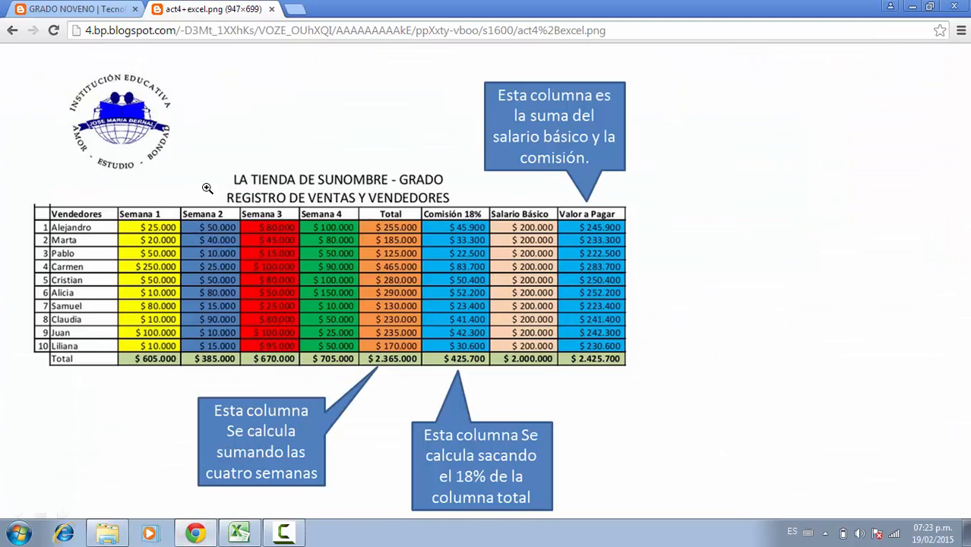
click(242, 534)
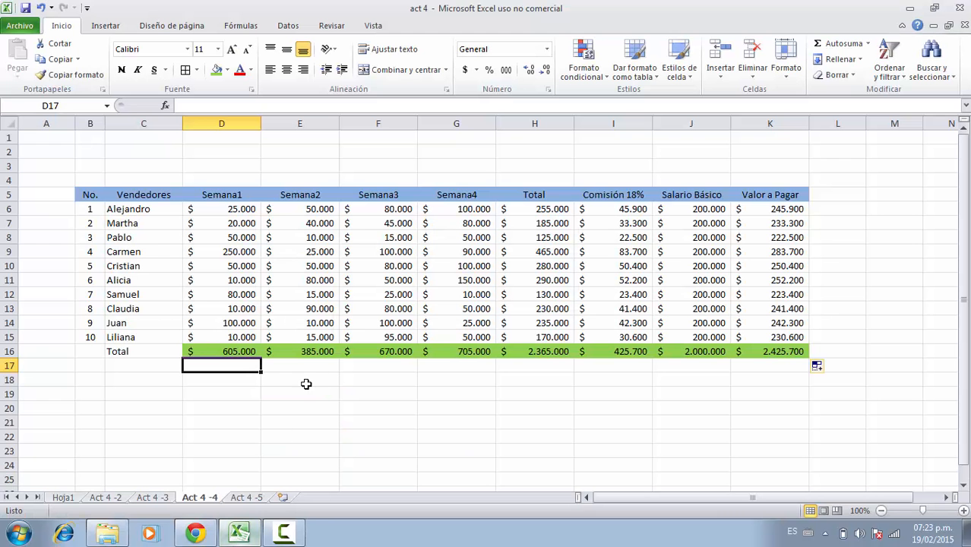
click(255, 500)
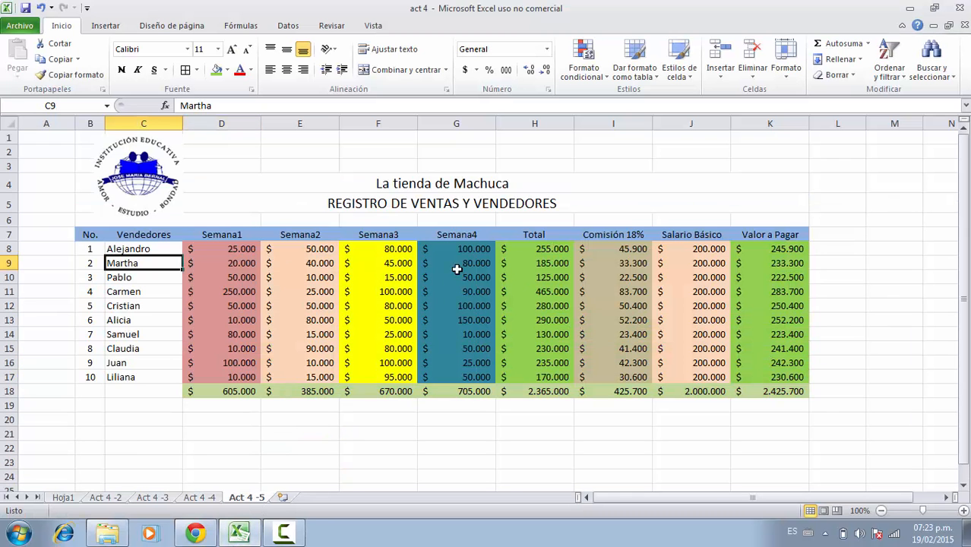